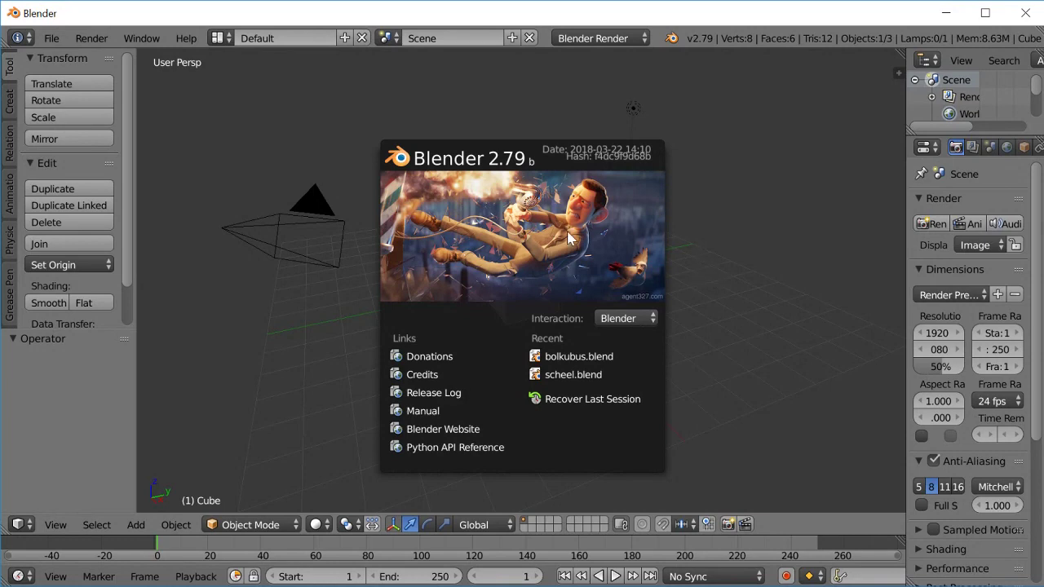
- Close the startup splash screen to reveal the default cube, camera and lamp scene
click(525, 234)
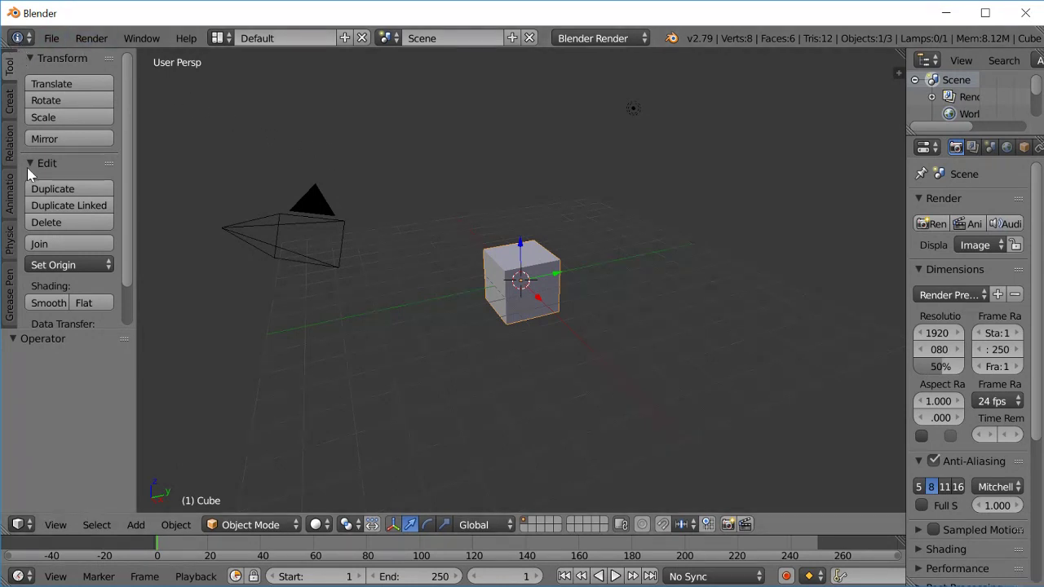
- Switch the main 3D viewport area to the Movie Clip Editor
click(22, 526)
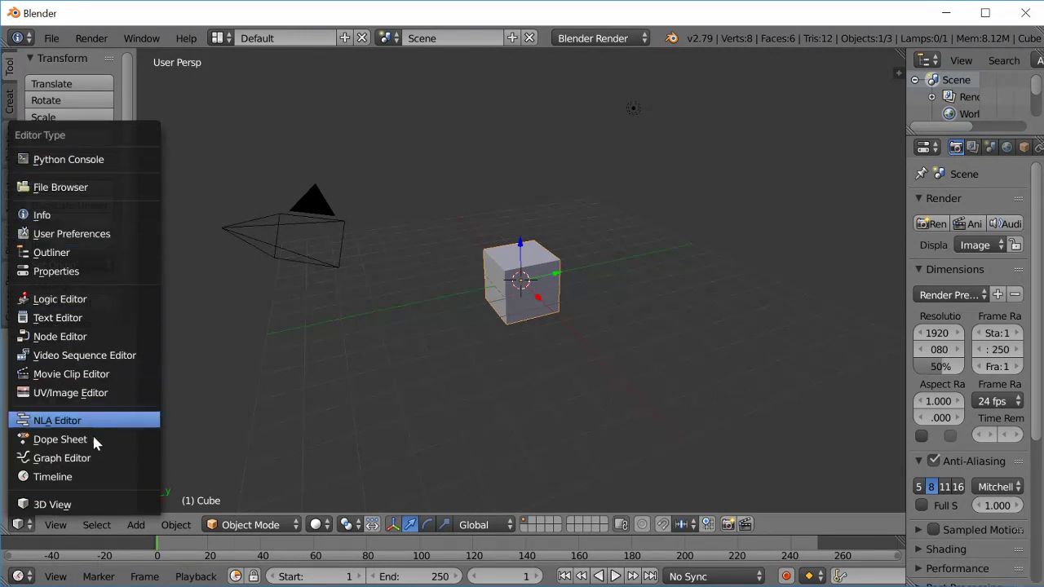
click(85, 376)
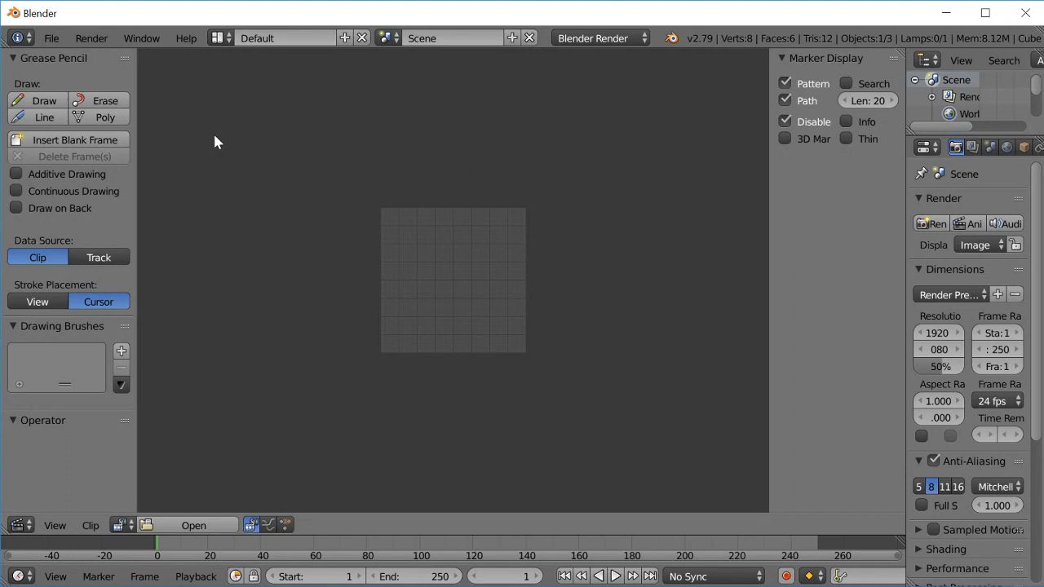
- Open SUNP0002.MOV, zoom out to the full frame, and set the scene end to 8406
click(186, 525)
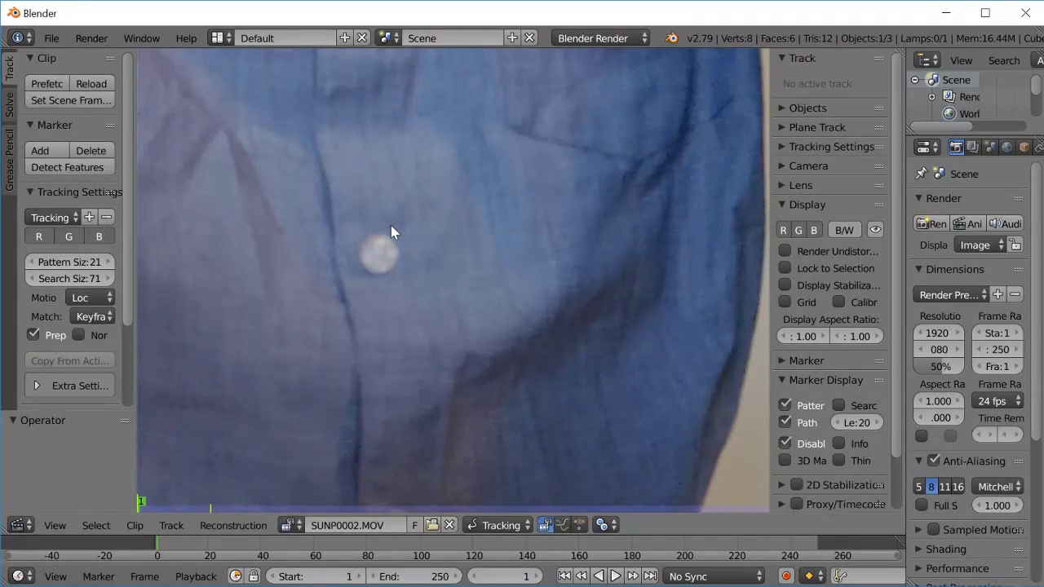
scroll(390, 232, down, 2)
scroll(390, 233, down, 2)
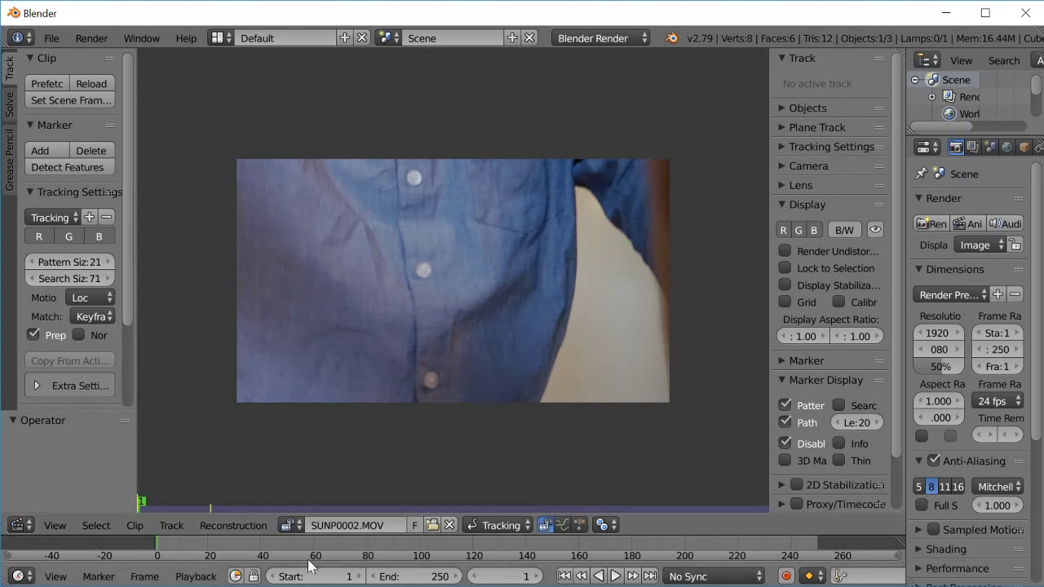
click(64, 101)
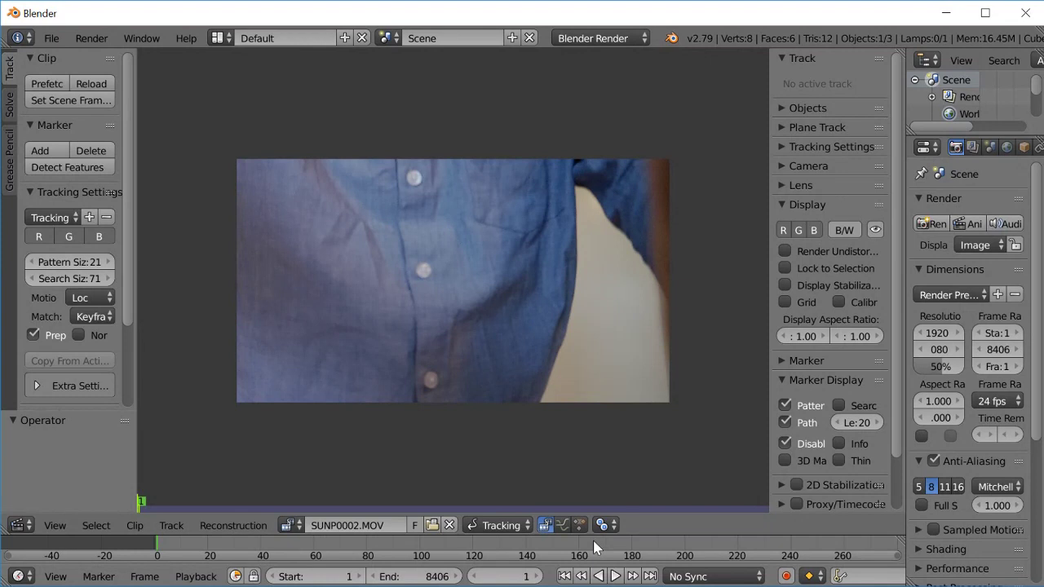
- Fit the 8406-frame range in the timeline, play the clip, and scrub to around frame 7032
key(Home)
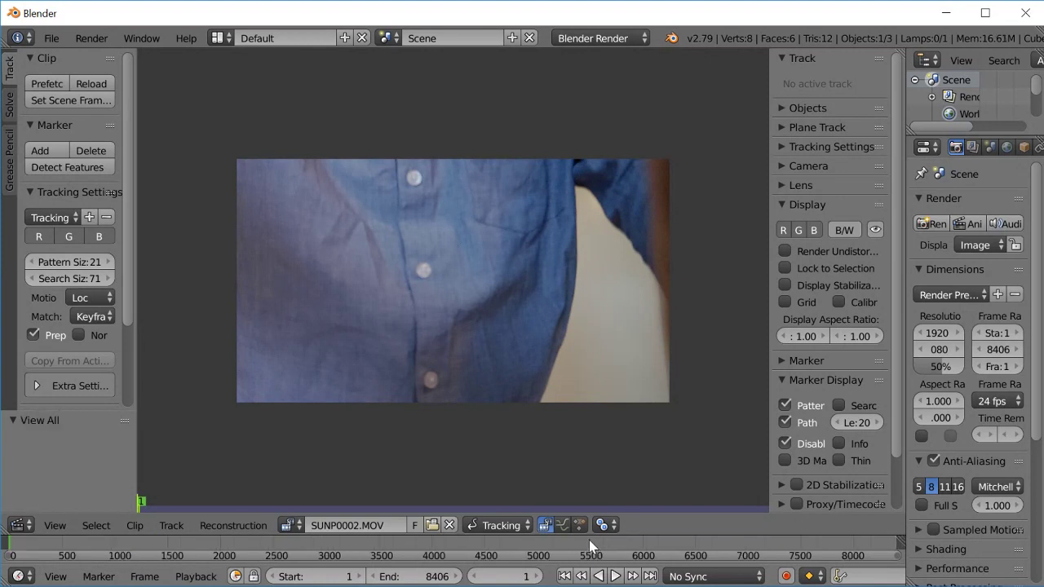
click(503, 544)
key(alt+a)
drag(463, 554, 496, 554)
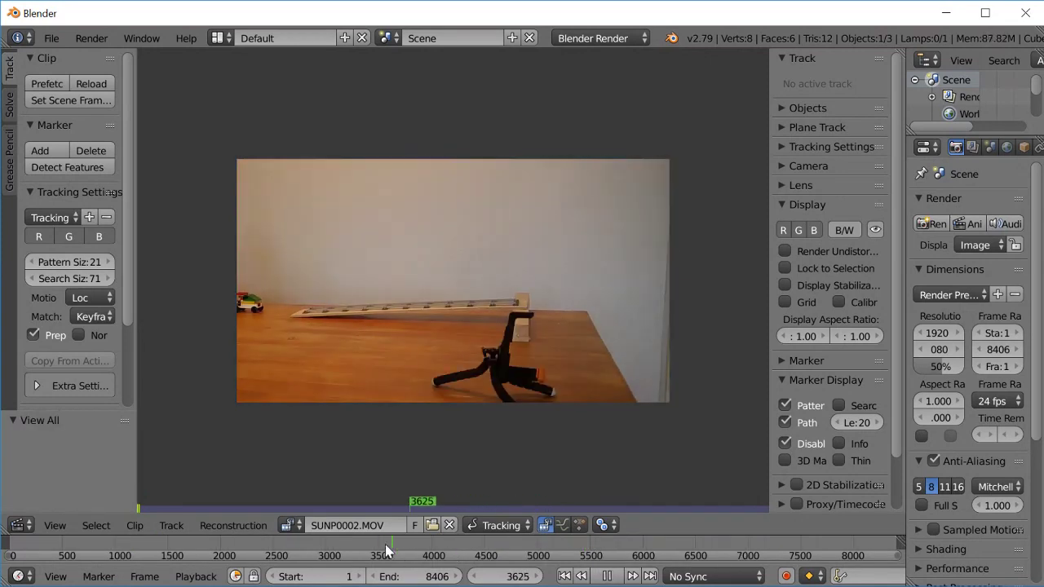
mouse_move(577, 562)
mouse_down()
mouse_move(750, 553)
mouse_move(823, 562)
mouse_move(812, 559)
mouse_up()
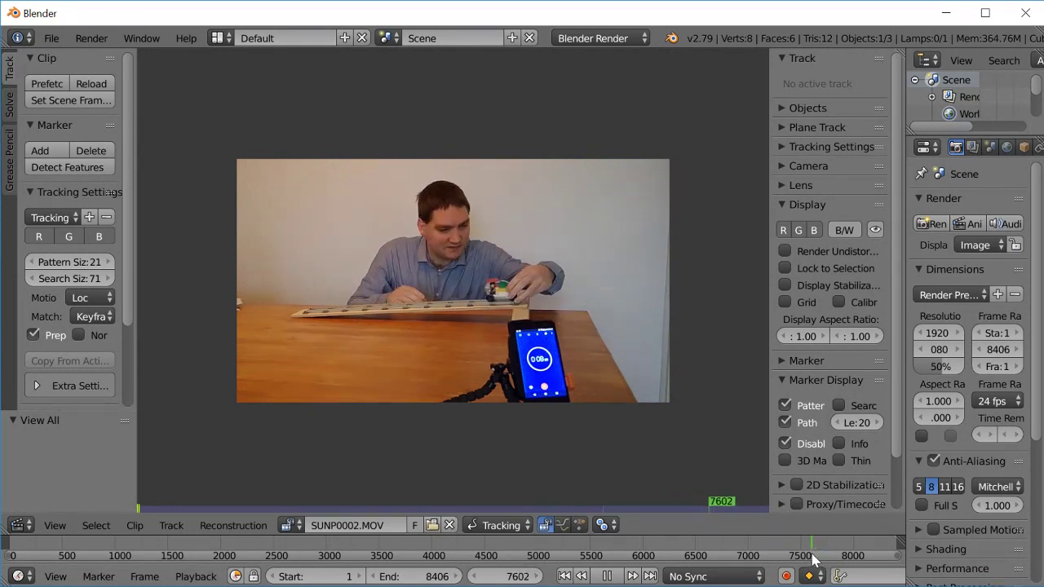
- Stop playback at frame 7613, step single frames to 7661, and zoom into the clip
key(space)
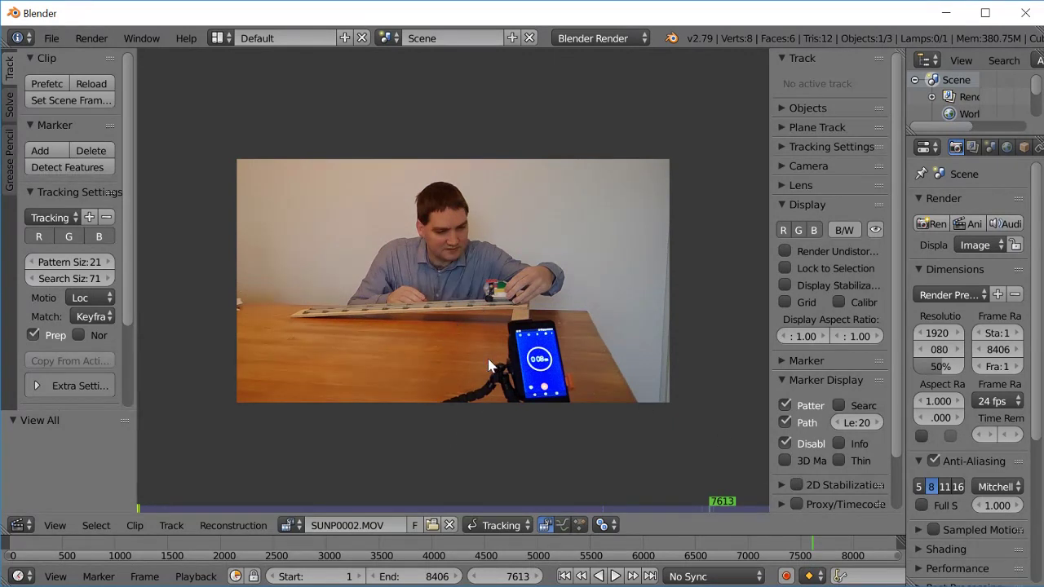
key(Right)
key(Right)
key(Right)
key(Right)
key(Right)
key(Right)
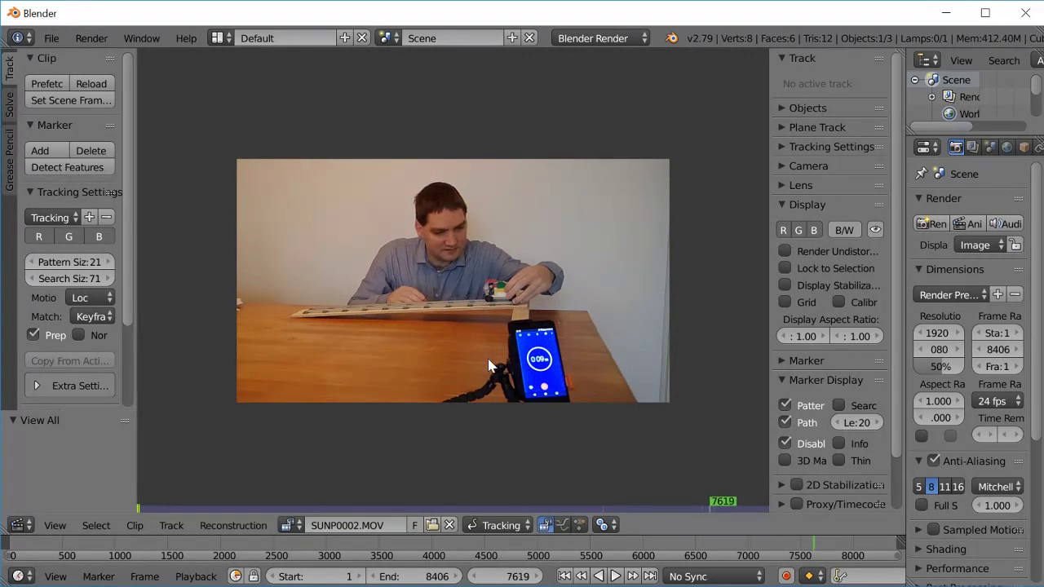
key(Right)
key(Right)
key(Right)
key(Right)
key(Right)
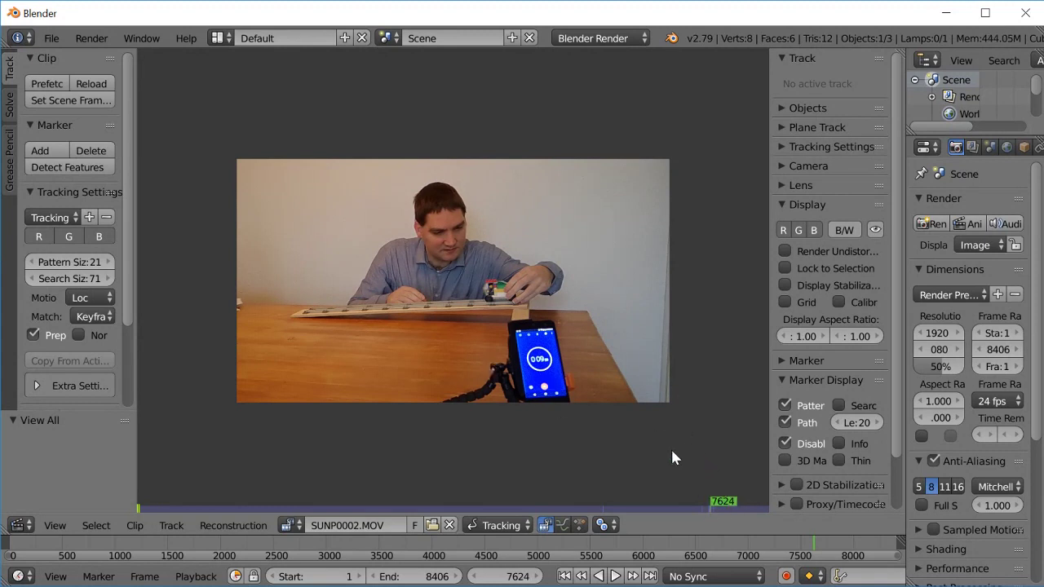
key(Right)
key(Right)
key(Right)
key(Right)
key(Right)
key(Right)
key(Right)
key(Right)
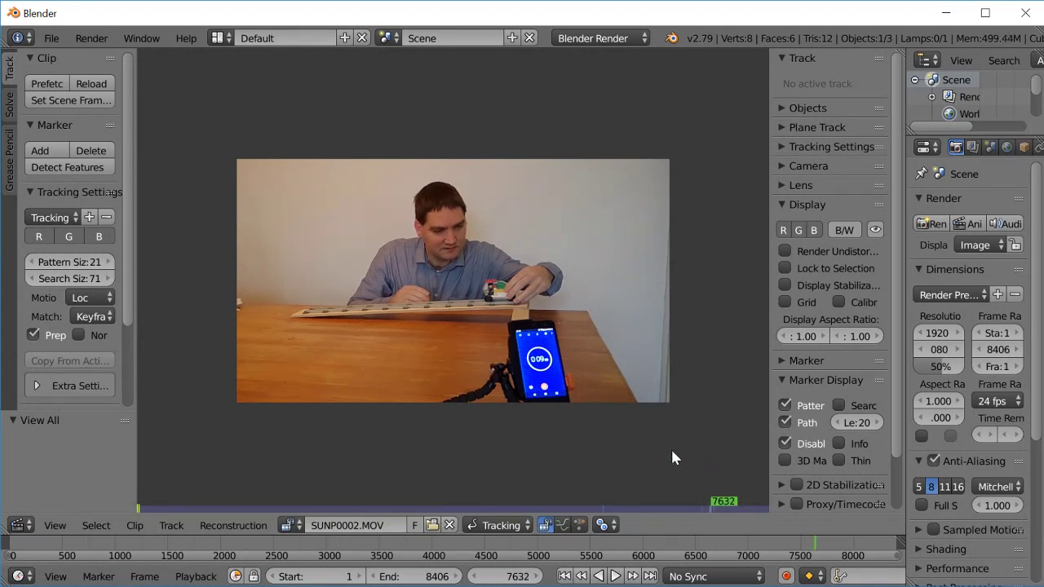
key(Right)
key(Right)
key(Right)
key(Right)
key(Right)
key(Right)
key(Right)
key(Right)
key(Right)
key(Right)
key(Right)
key(Right)
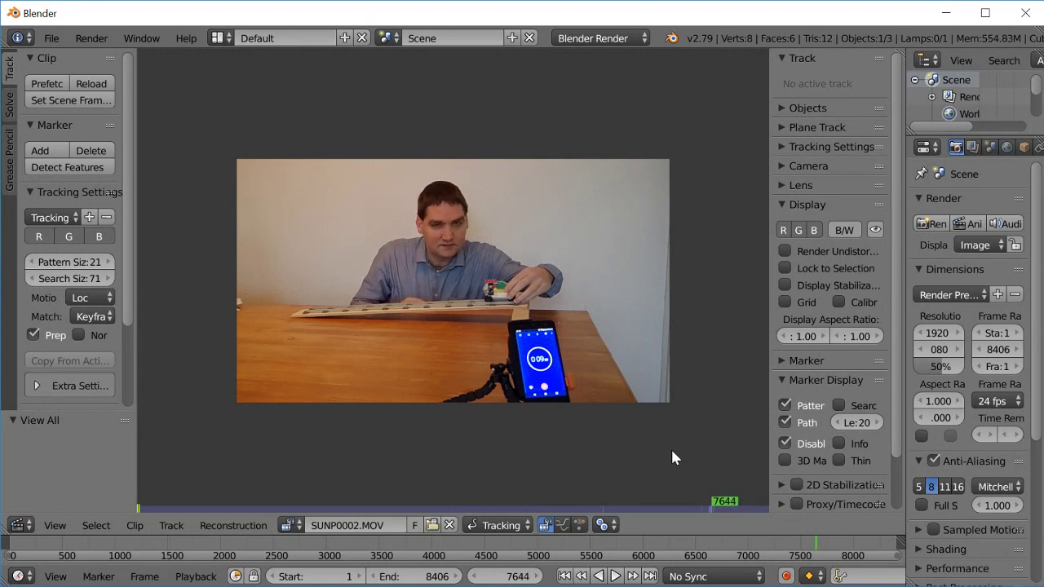
key(Right)
key(Right)
key(Right)
key(Right)
key(Right)
key(Right)
key(Right)
key(Right)
key(Right)
key(Right)
key(Right)
key(Right)
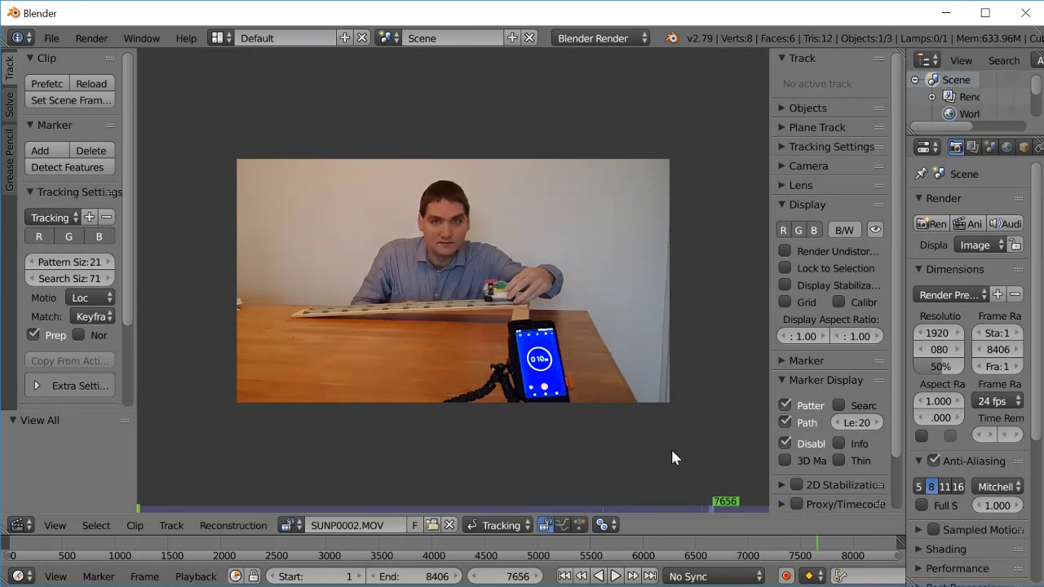
key(Right)
key(Right)
key(Right)
key(Right)
key(Right)
key(Right)
key(Right)
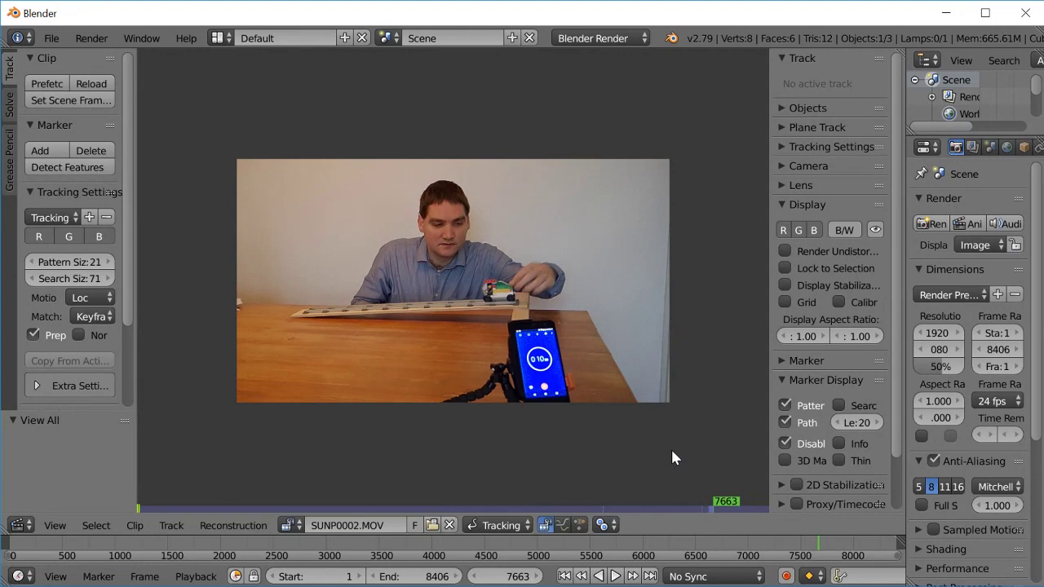
key(Left)
key(Left)
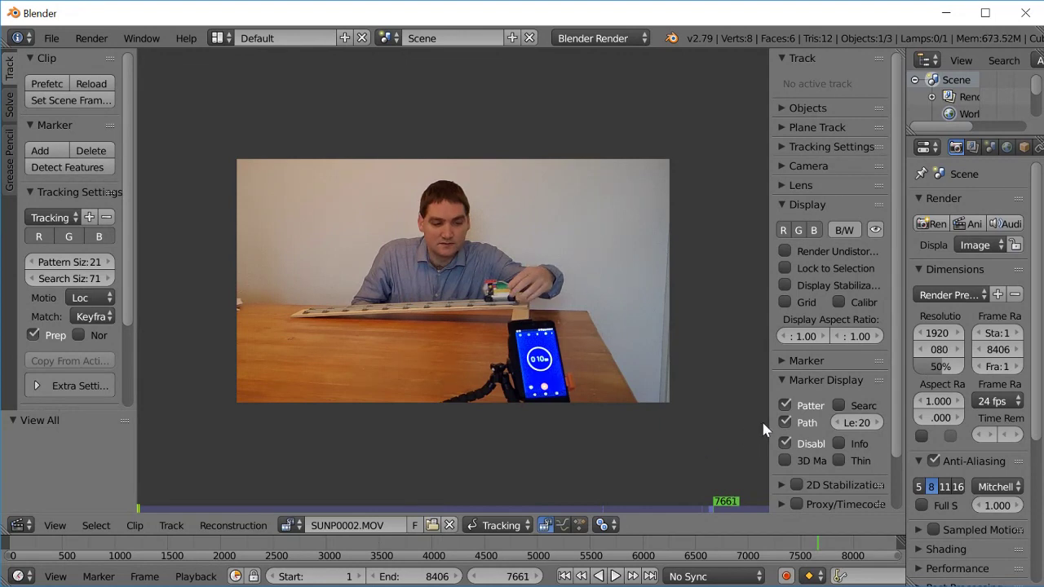
scroll(514, 371, up, 4)
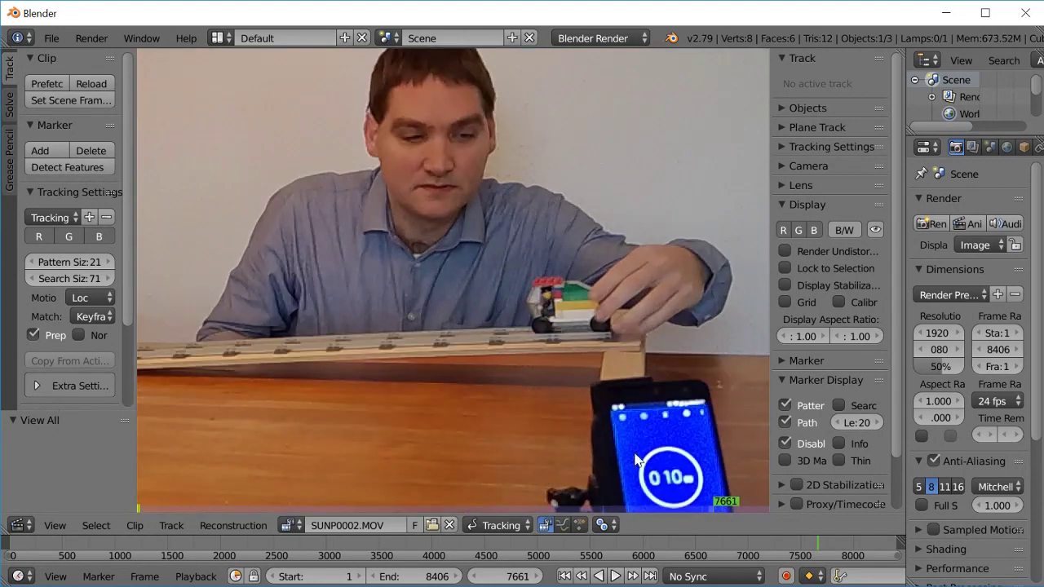
- Center and zoom the view on the phone stopwatch, then step back several frames toward the car's start
middle_drag(650, 478, 448, 324)
scroll(448, 317, up, 1)
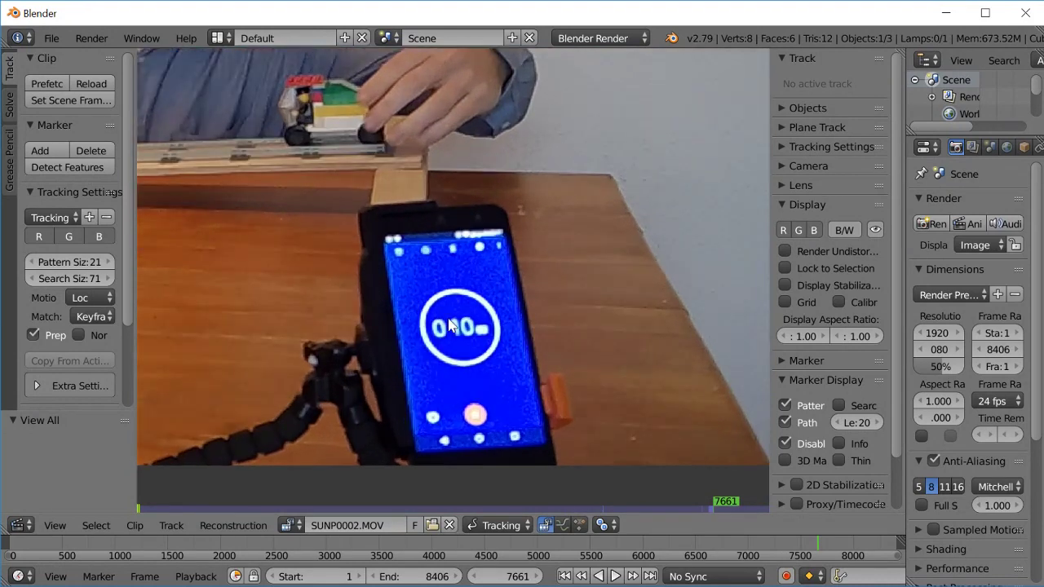
scroll(447, 317, up, 1)
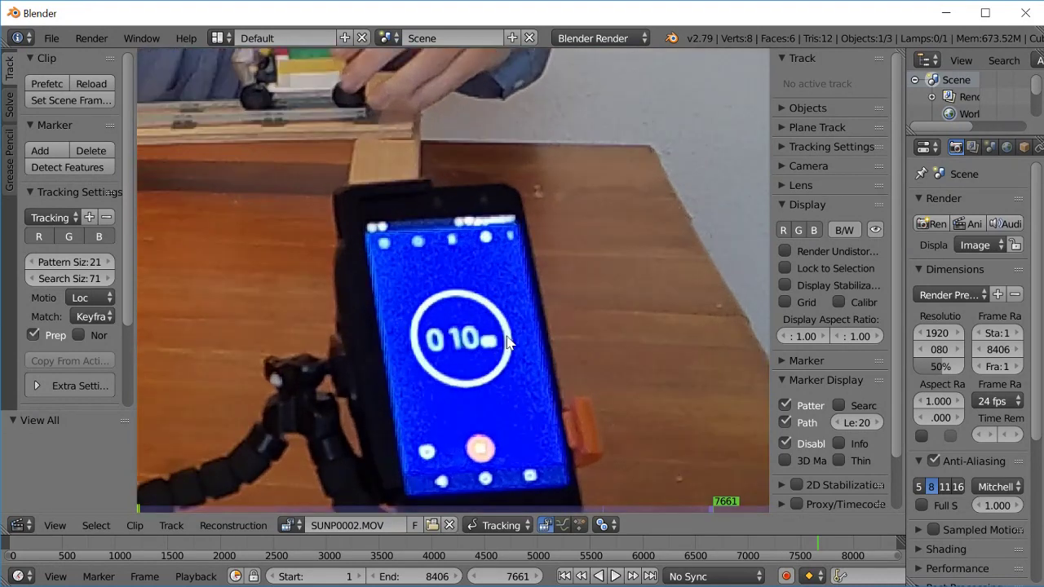
key(Left)
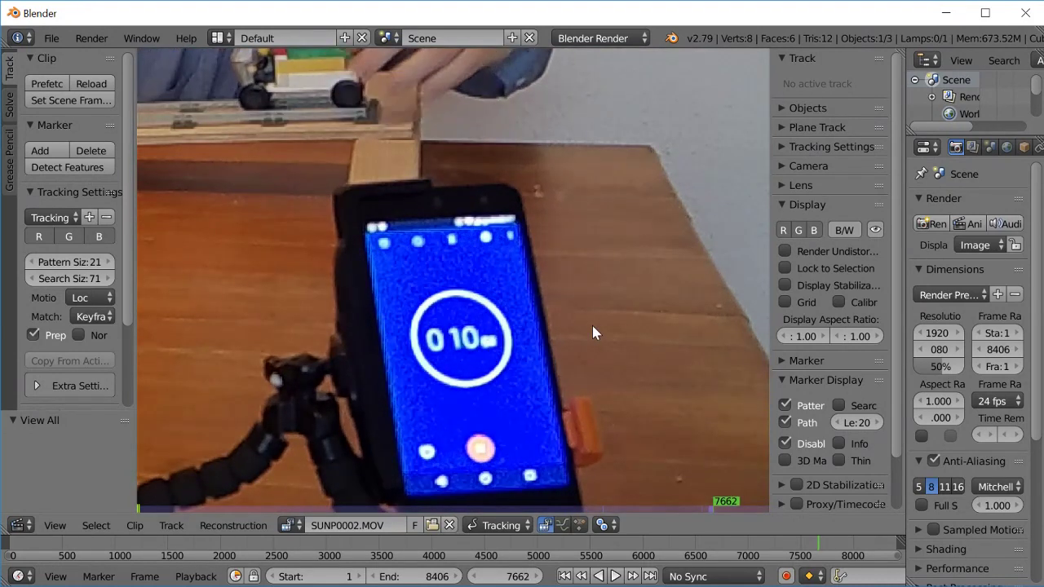
key(Left)
key(Left)
key(Left)
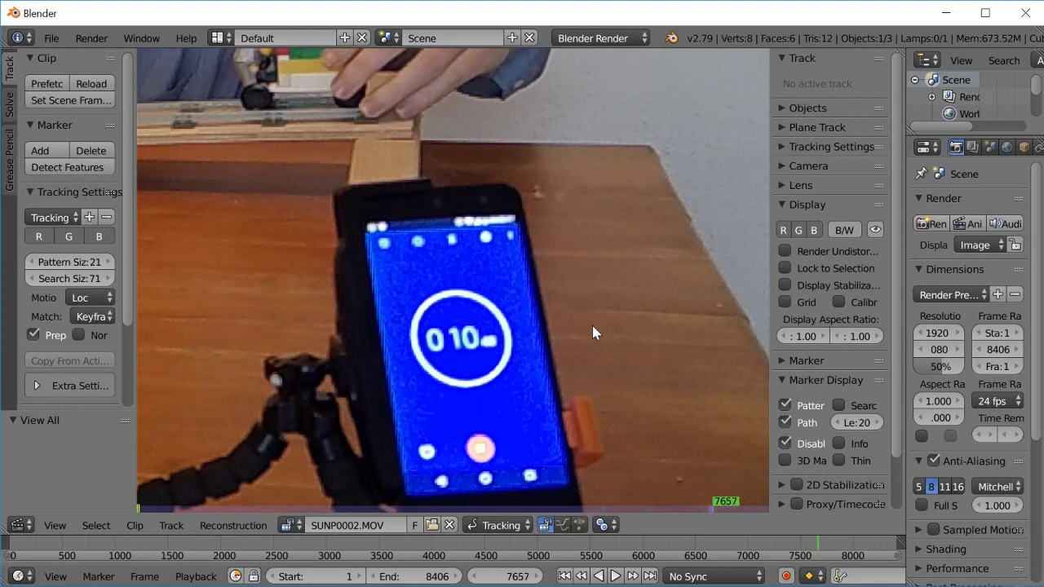
key(Left)
key(Left)
key(Left)
key(Left)
key(Left)
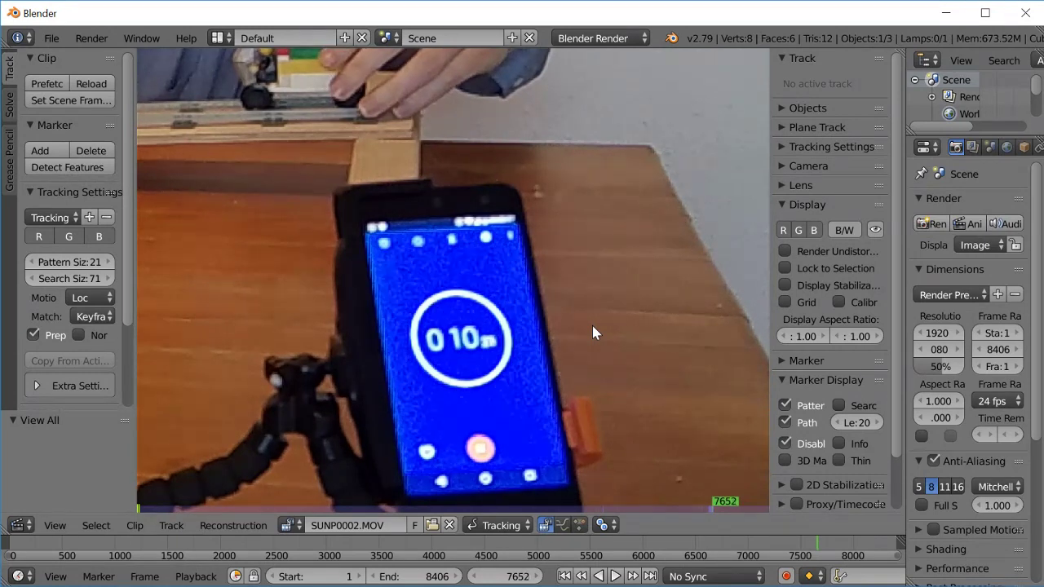
key(Left)
key(Left)
key(Left)
key(Left)
key(Left)
key(Left)
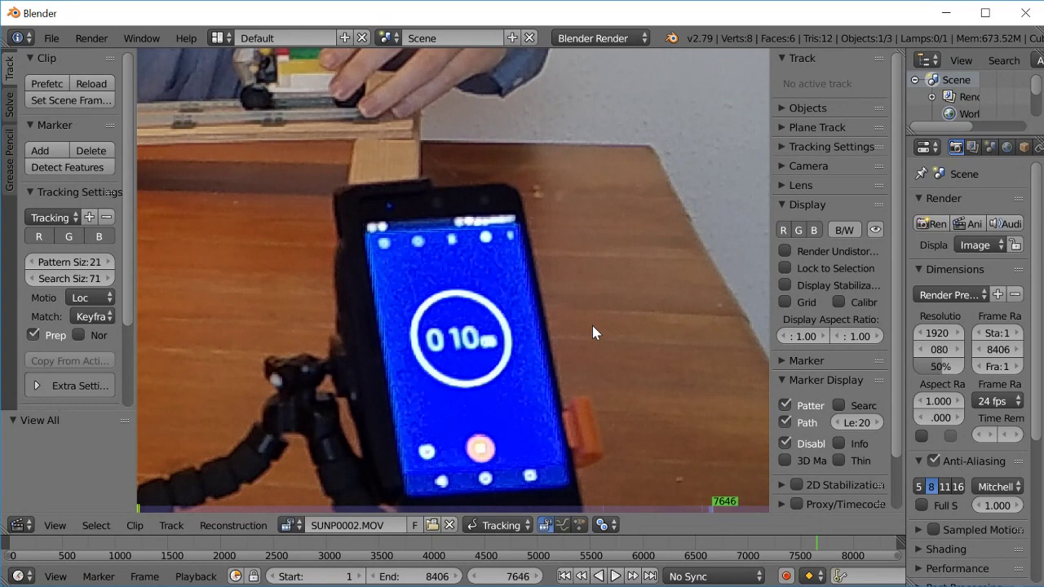
key(Left)
key(Left)
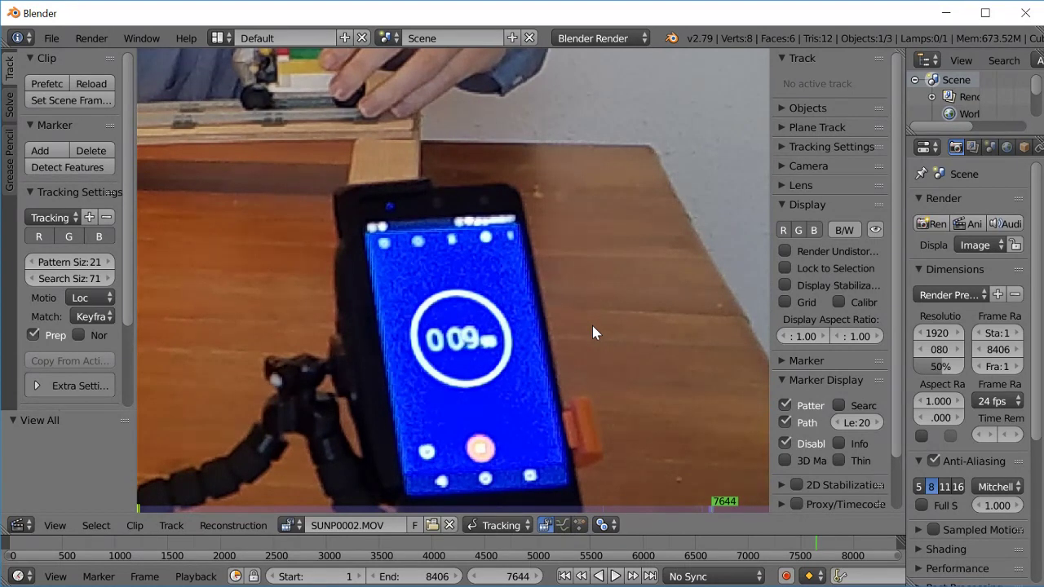
- Step back and forth to find frame 7645, where the stopwatch changes to 010
key(Right)
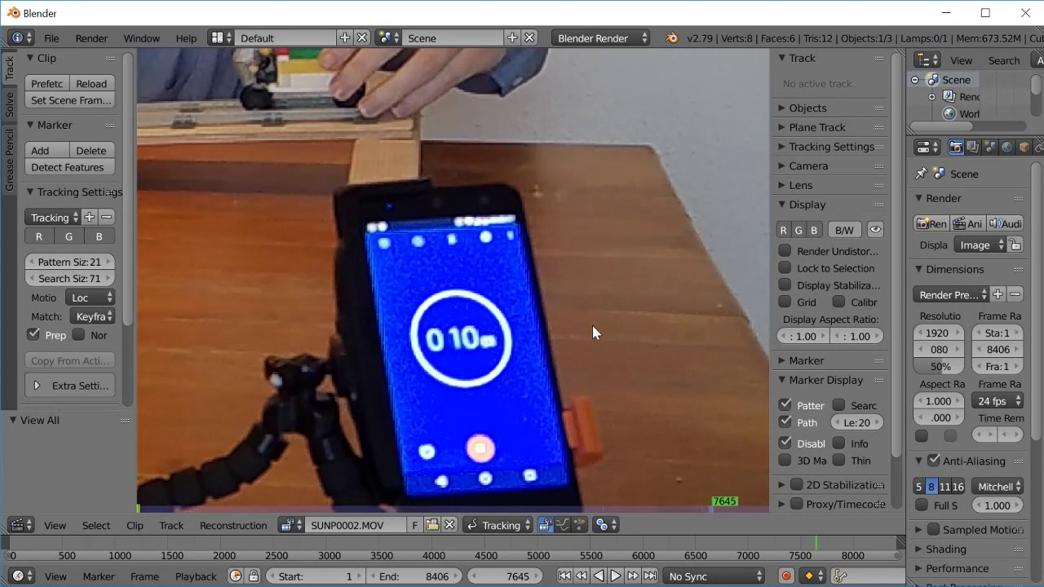
key(Right)
key(Right)
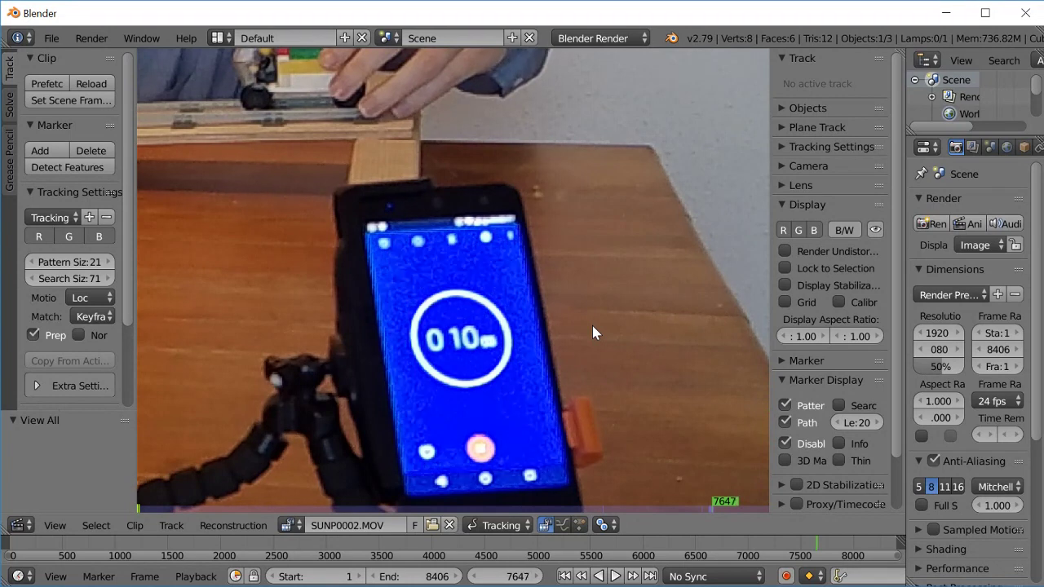
key(Right)
key(Right)
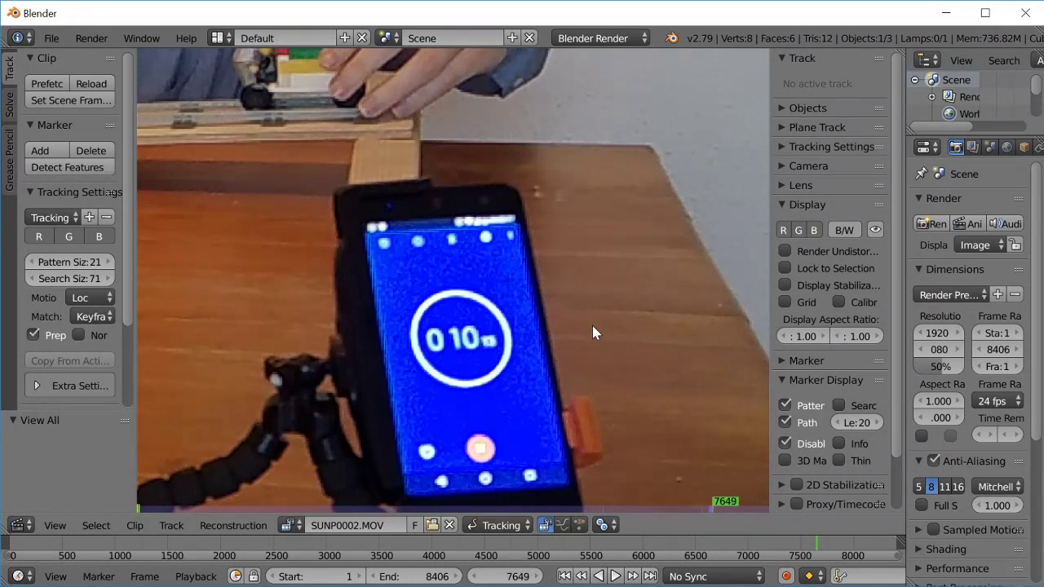
key(Left)
key(Left)
key(Left)
key(Left)
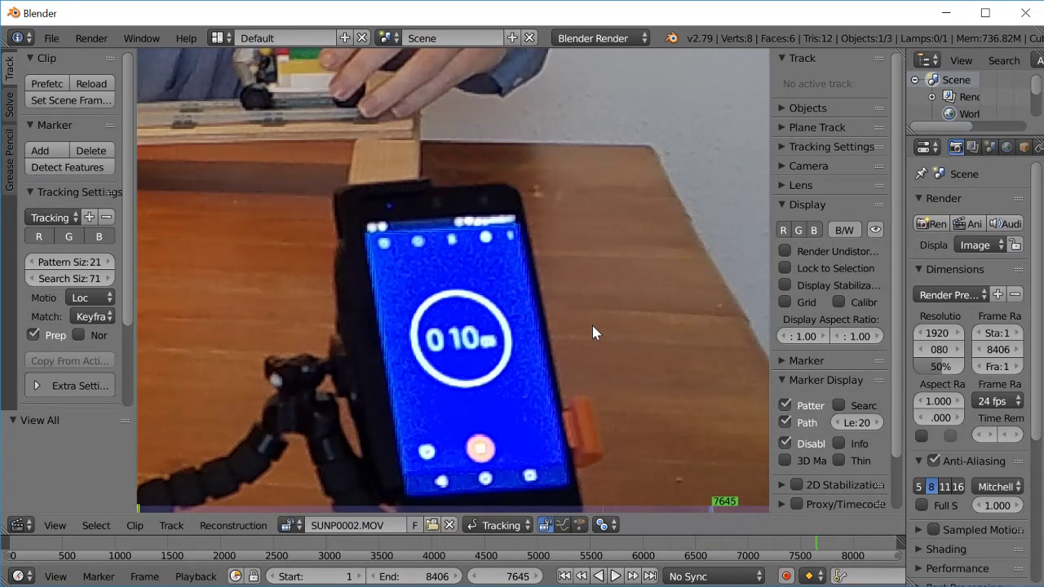
key(Left)
key(Right)
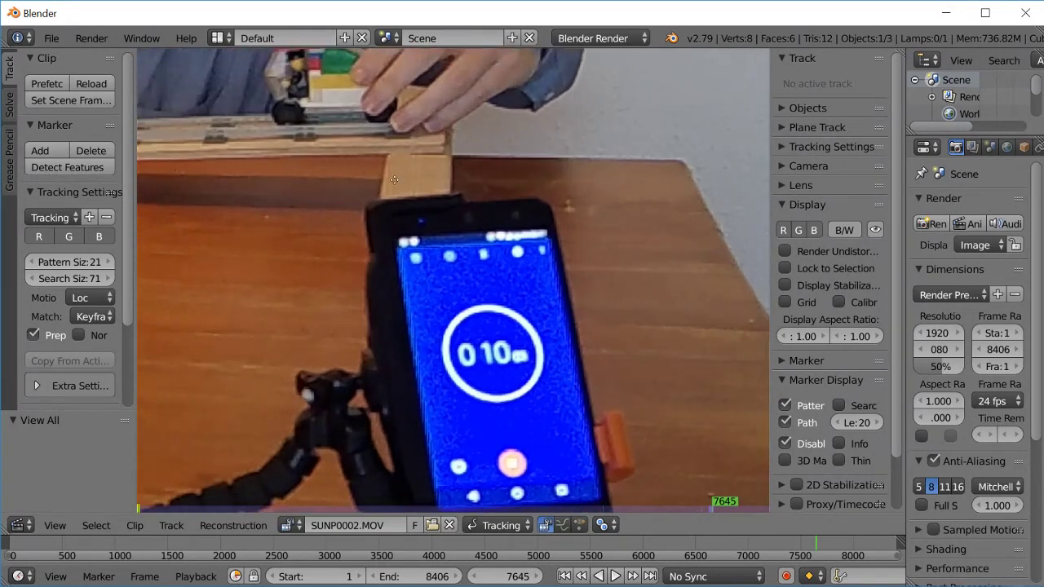
key(Left)
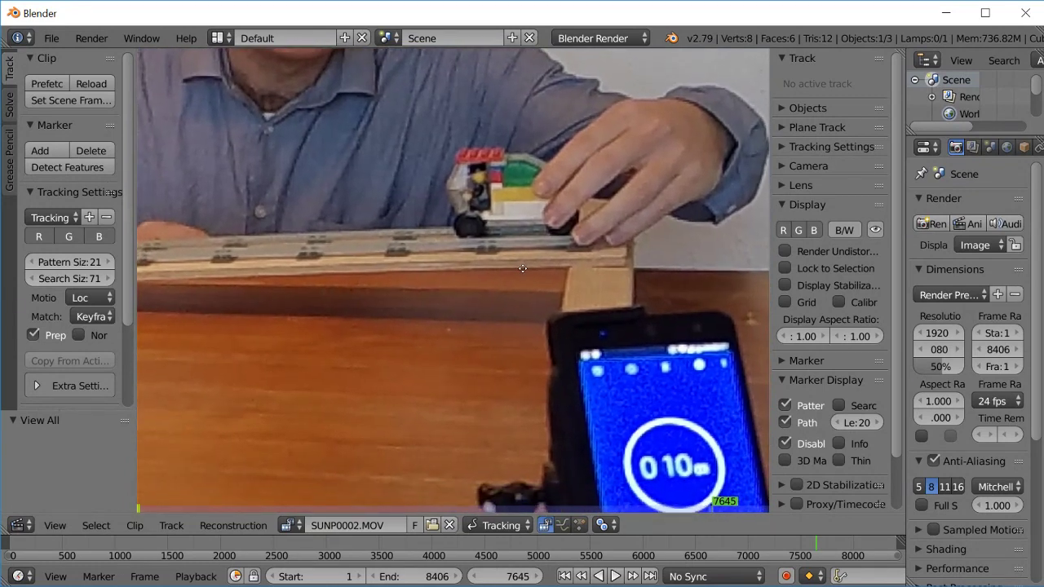
- Step a few frames past 7645 and back again to confirm the stopwatch change
key(Right)
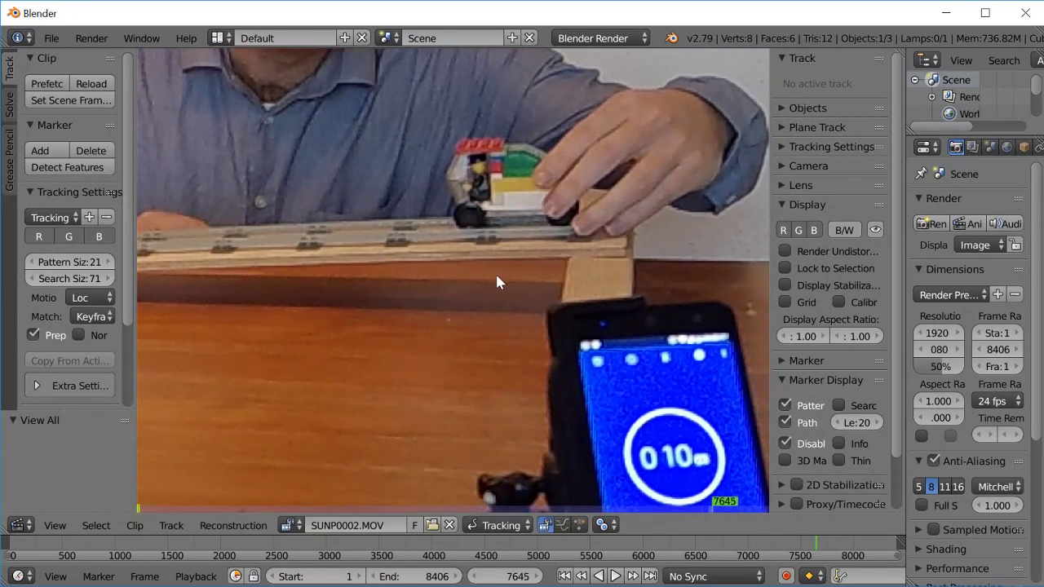
key(Right)
key(Right)
key(Right)
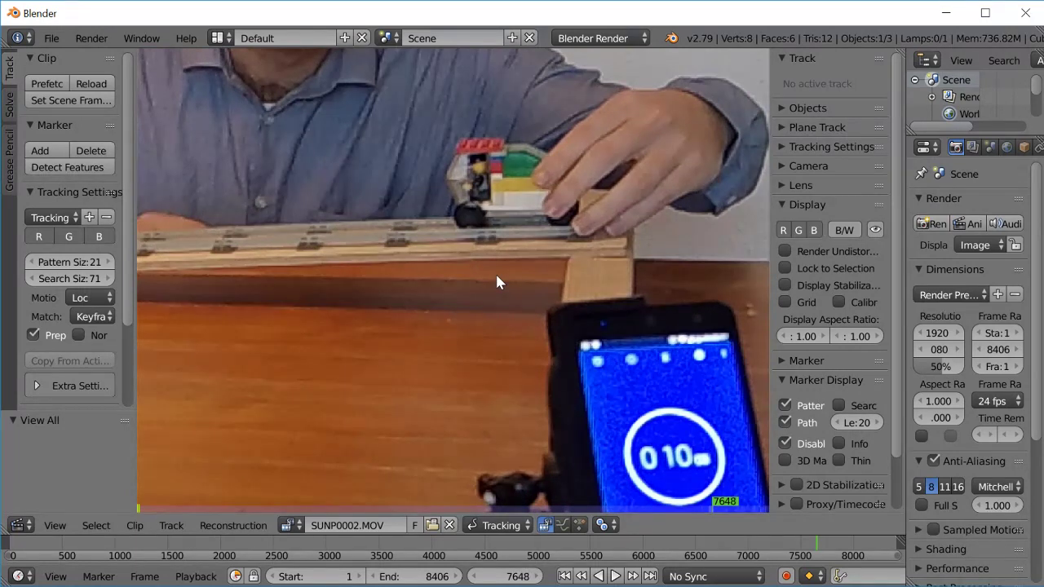
key(Right)
key(Right)
key(Left)
key(Left)
key(Left)
key(Left)
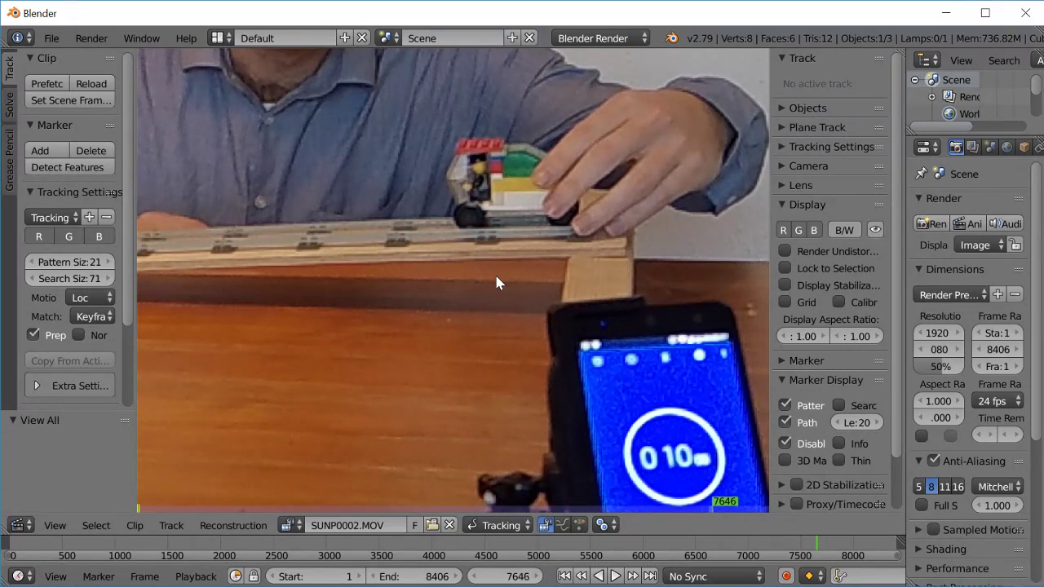
key(Left)
key(Left)
key(Right)
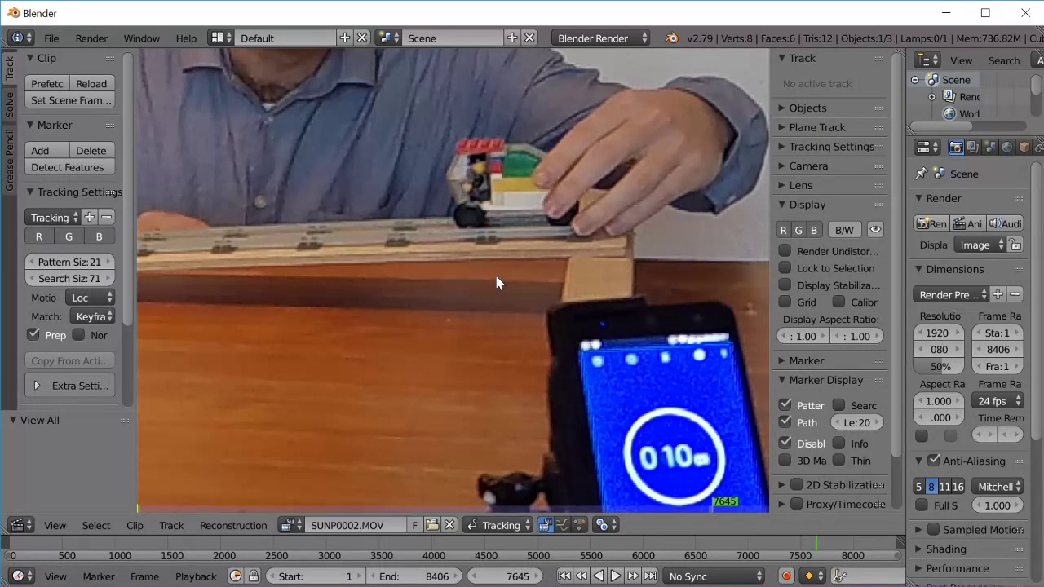
- Advance the clip frame by frame from 7645 to frame 7659
key(Right)
key(Right)
key(Right)
key(Right)
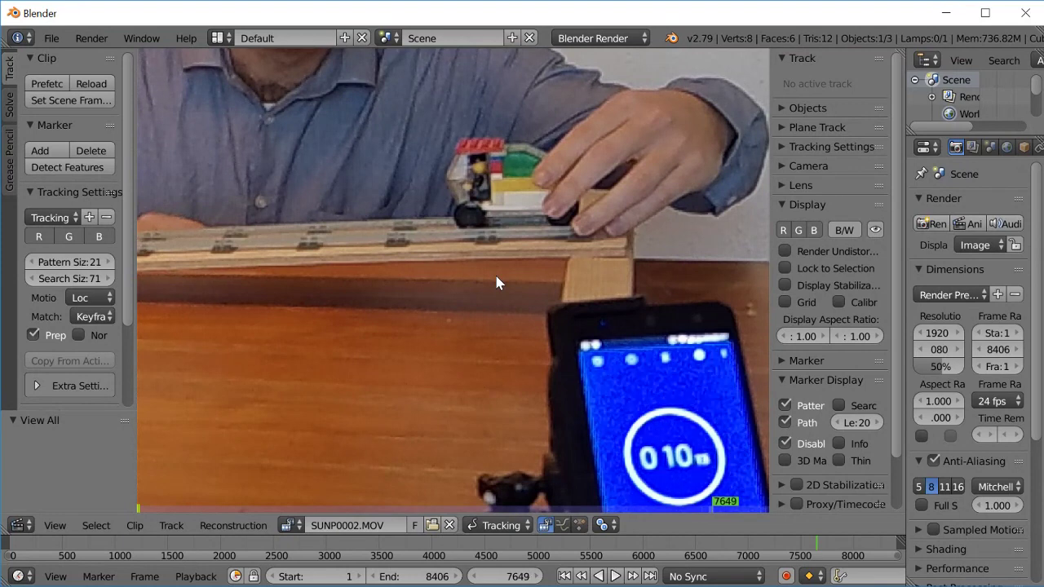
key(Right)
key(Right)
key(Right)
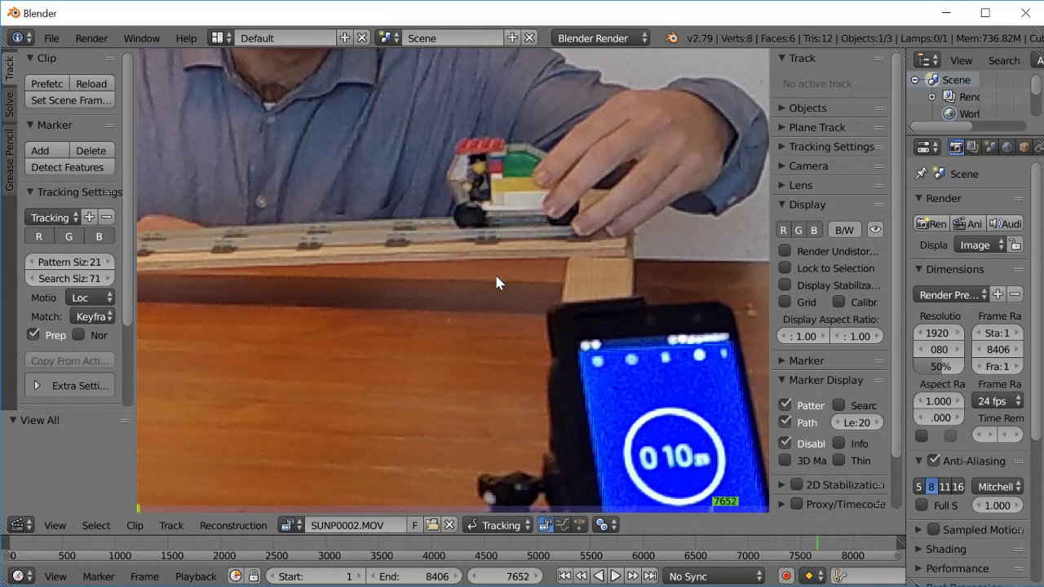
key(Right)
key(Right)
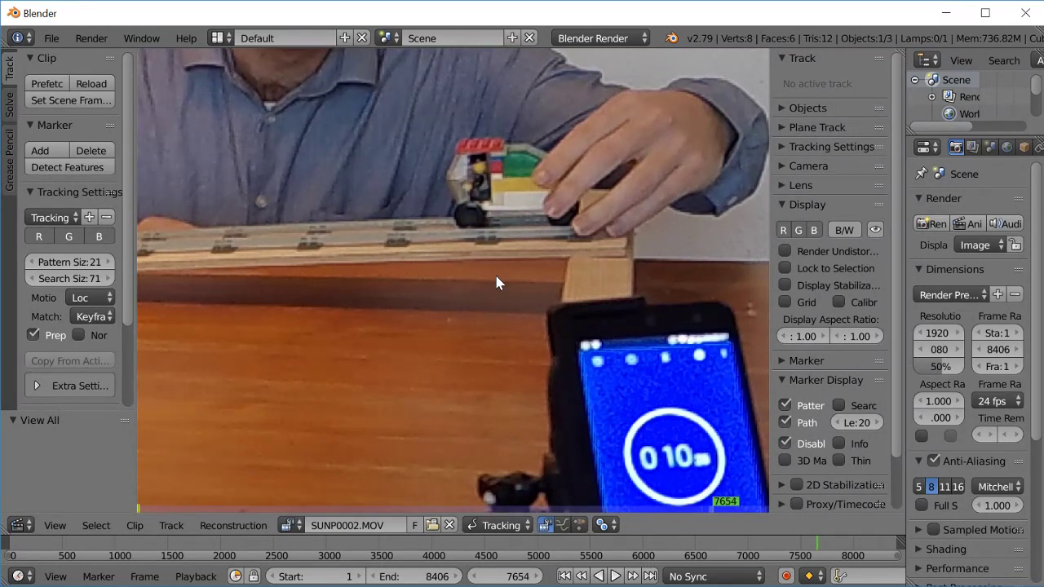
key(Right)
key(Right)
key(Right)
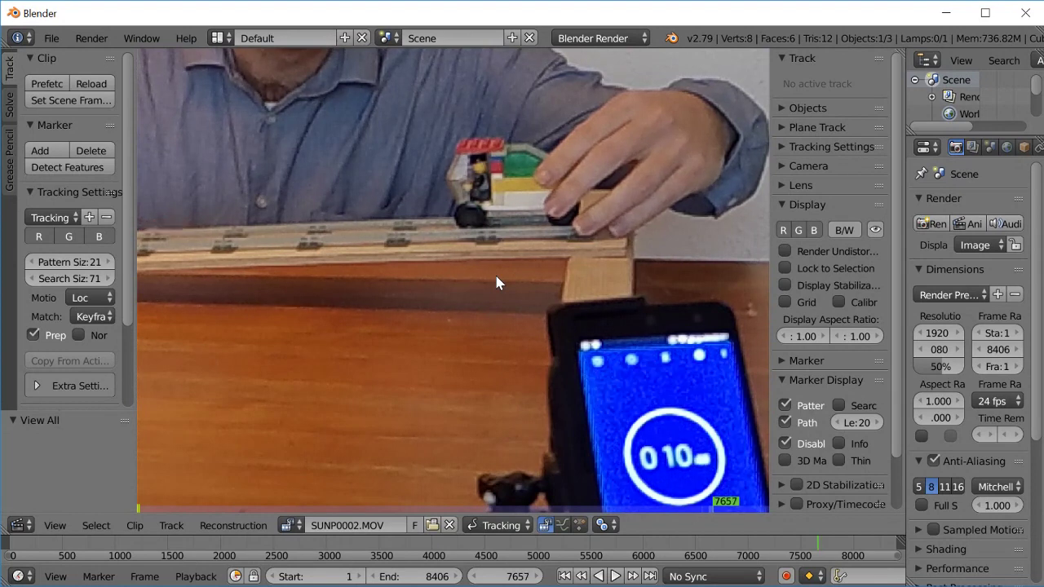
key(Right)
key(Right)
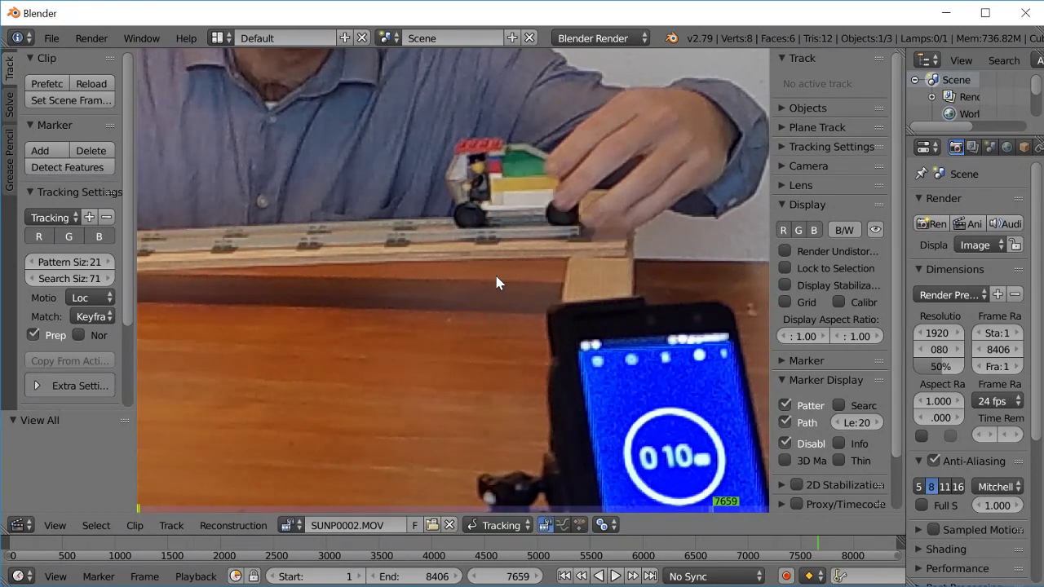
key(Right)
key(Right)
key(Right)
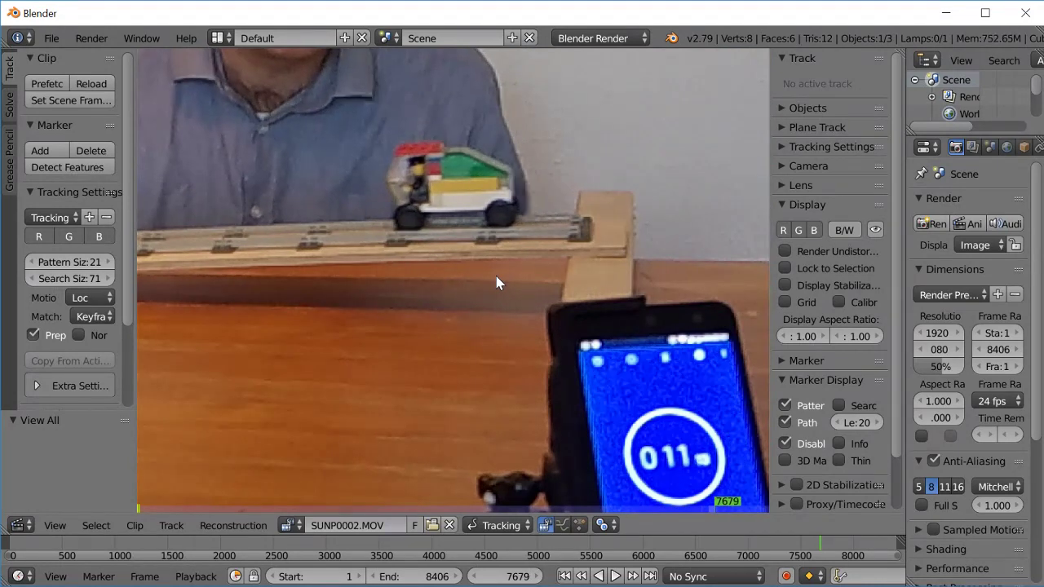
- Step the clip from frame 7673 through 7690 to frame 7705, where the stopwatch reads 012
key(alt+shift+a)
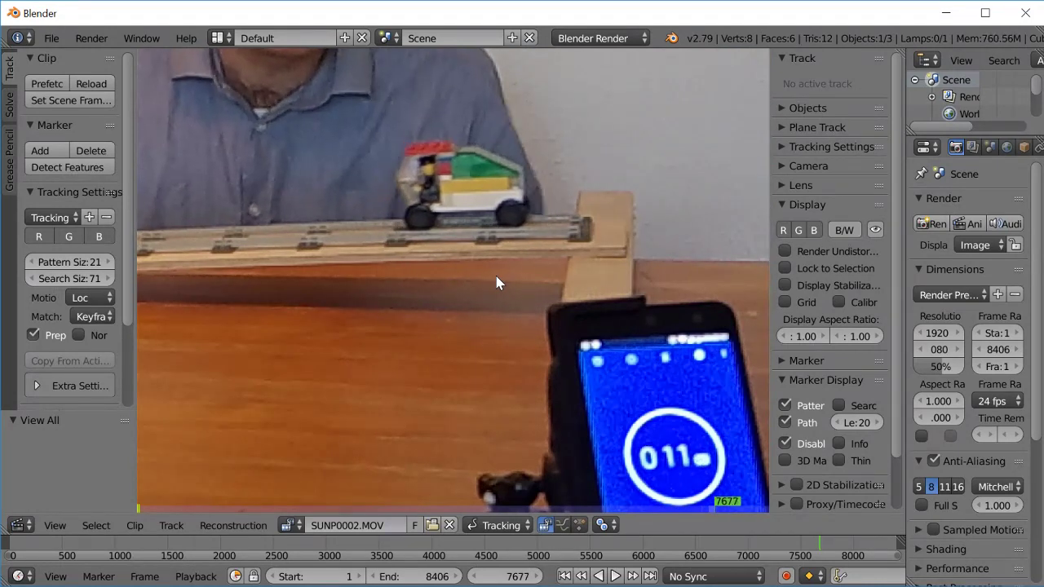
key(Right)
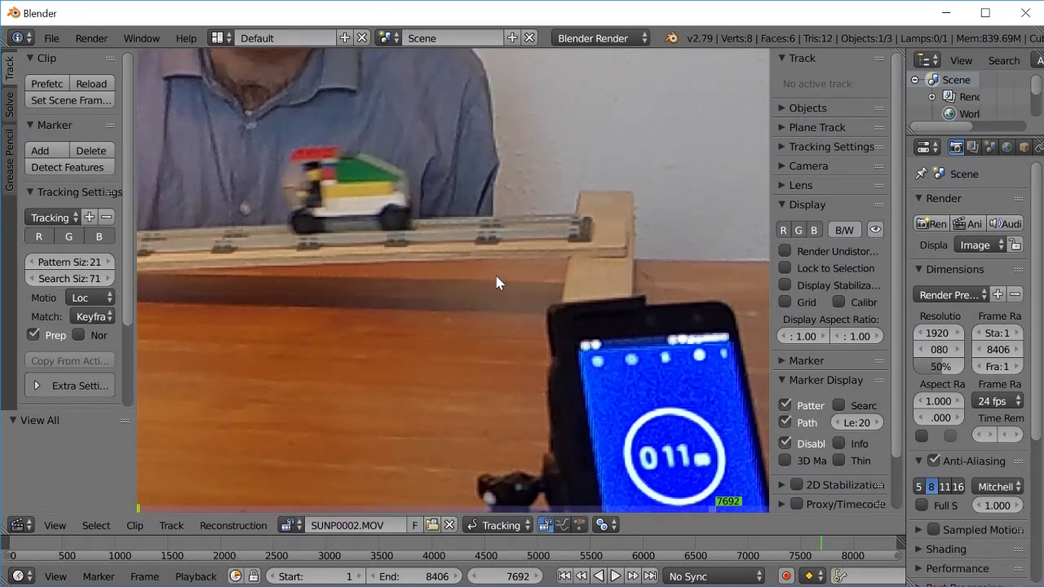
key(shift+alt+a)
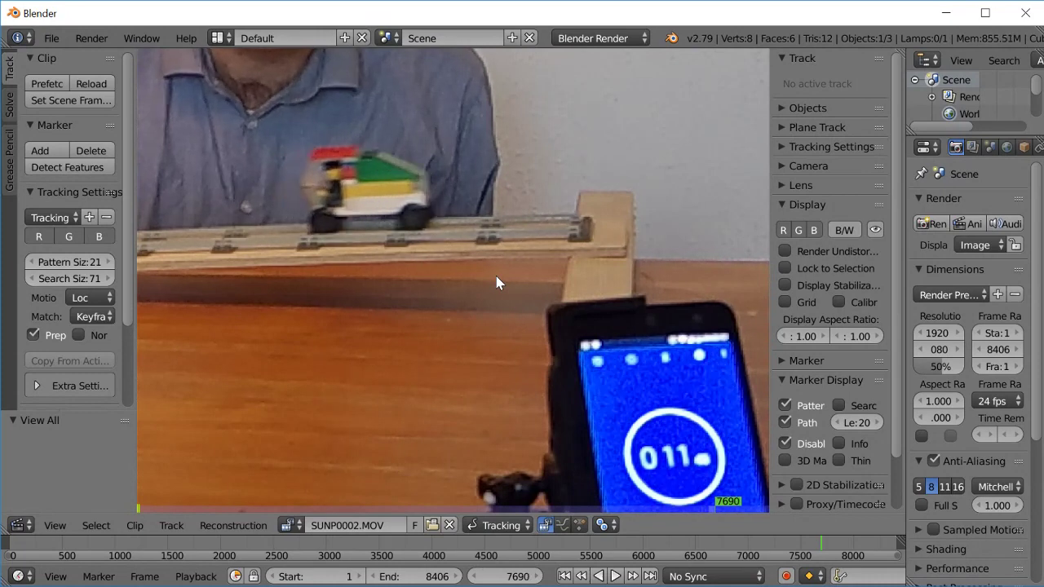
key(Right)
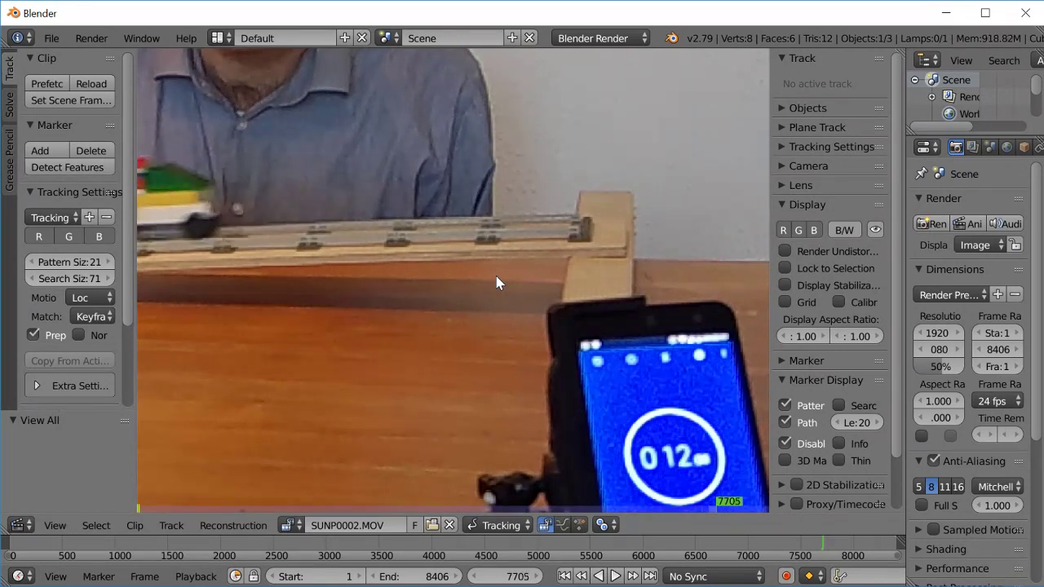
key(Left)
- Pan the clip view up and right, then step frame by frame from 7705 to 7718
mouse_move(495, 283)
middle_down()
mouse_move(580, 249)
mouse_move(556, 256)
mouse_move(658, 300)
middle_up()
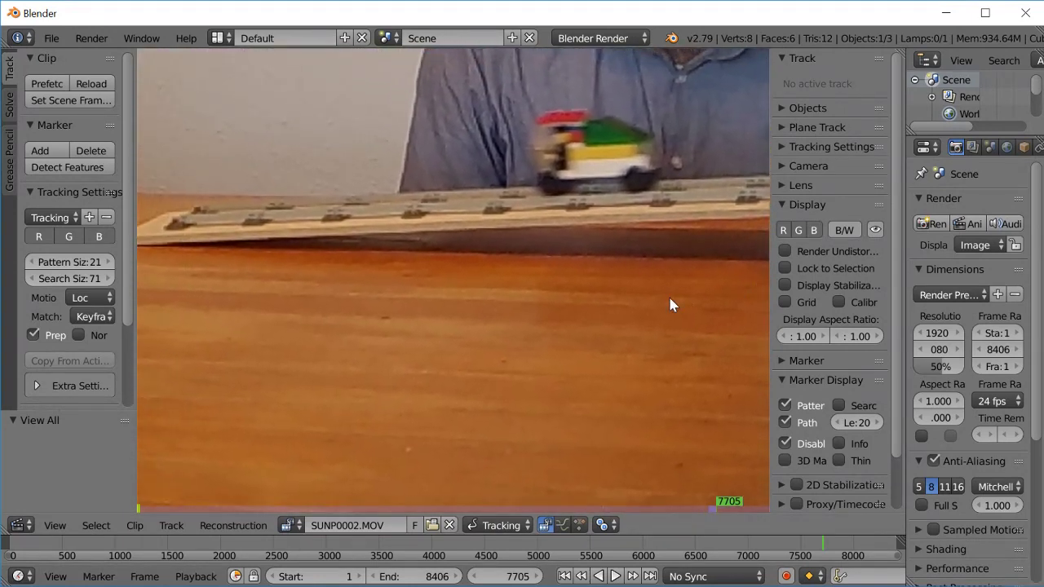
key(Right)
key(Right)
key(Right)
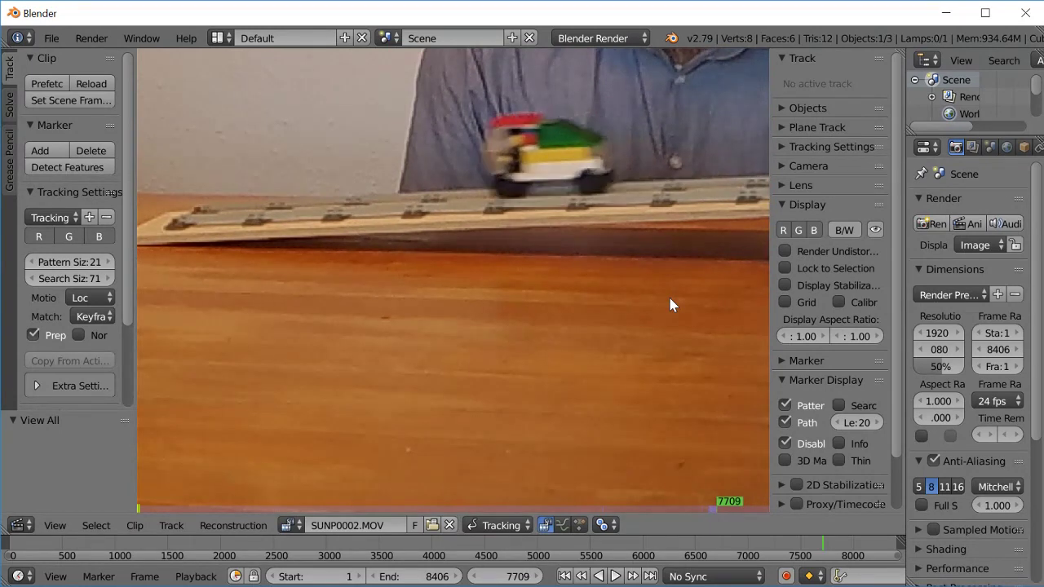
key(Right)
key(Right)
key(Right)
key(Right)
key(Right)
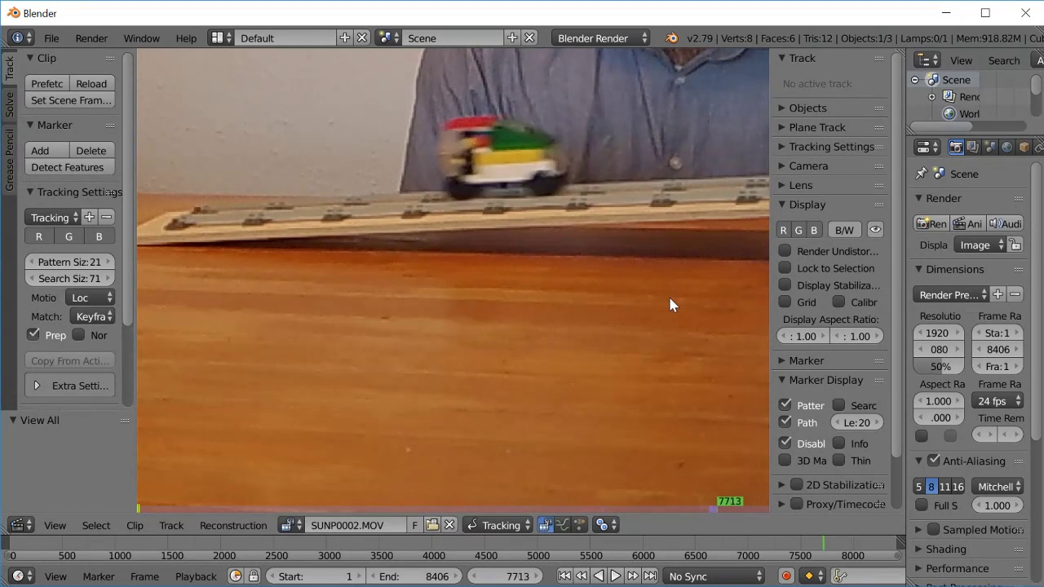
key(Right)
key(Right)
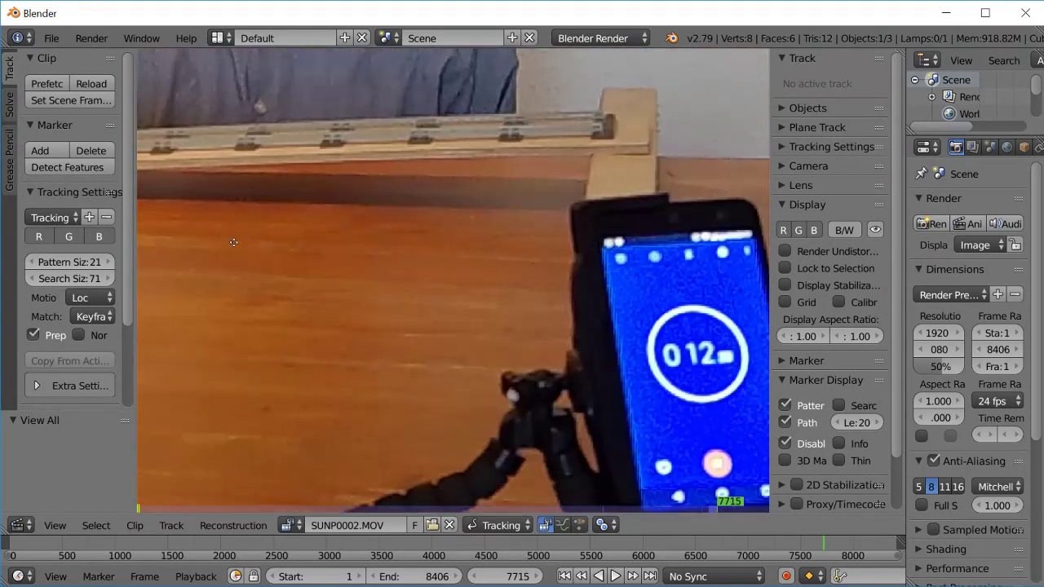
key(Right)
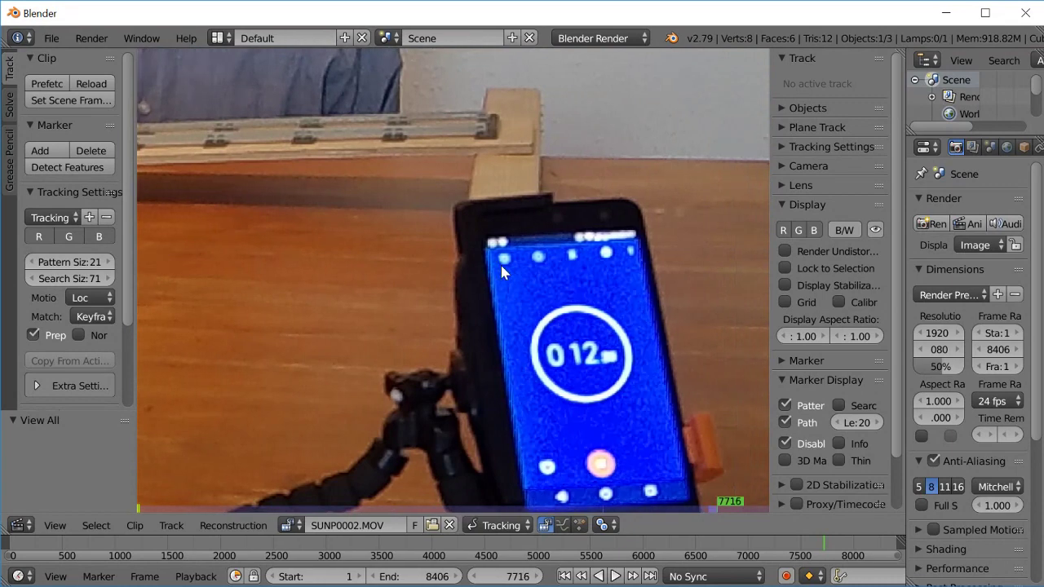
key(Right)
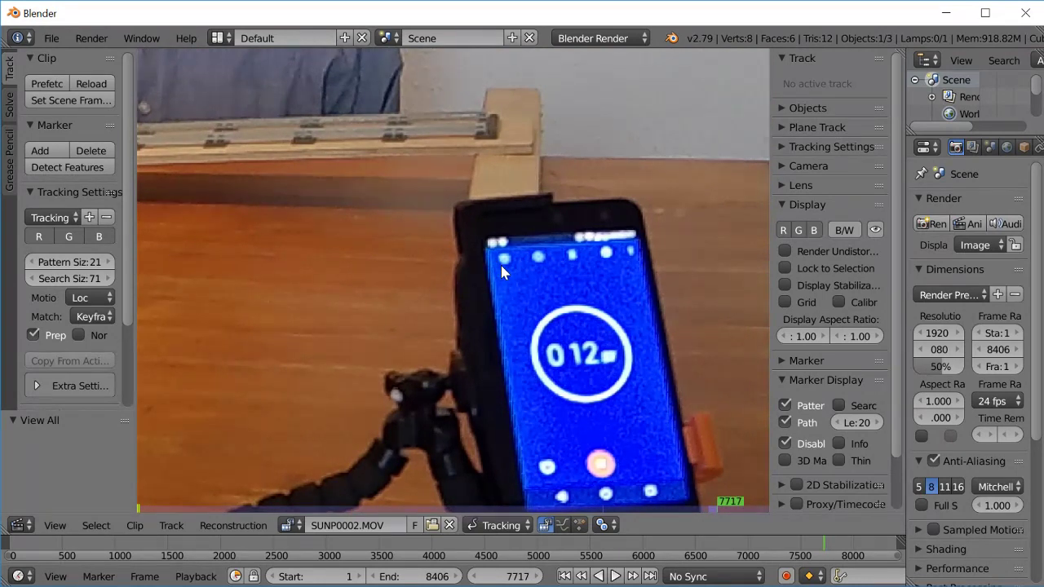
key(Right)
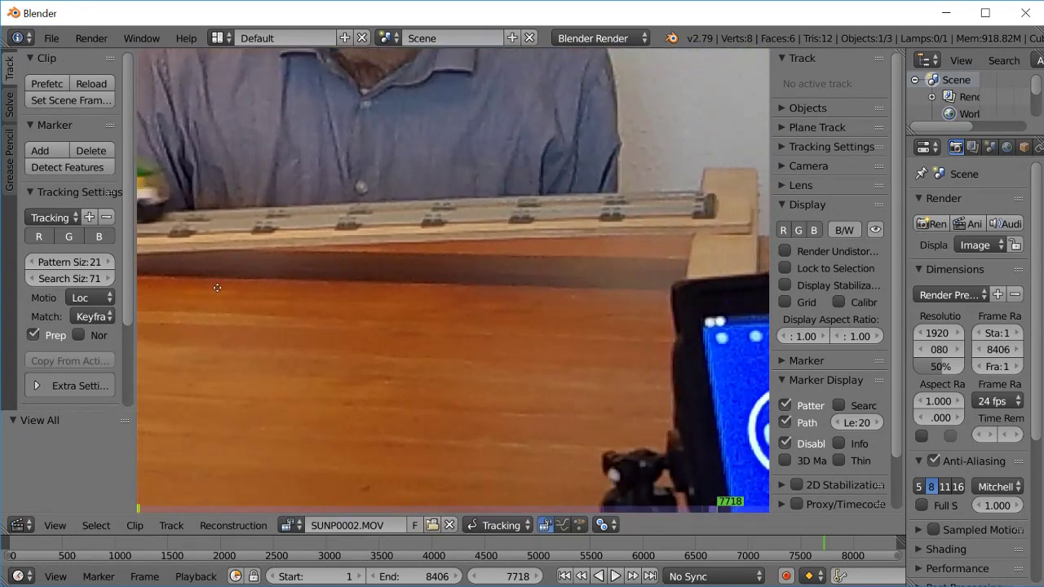
- Pan the toy car back into view and step forward from 7718 to frame 7727
middle_drag(217, 288, 239, 288)
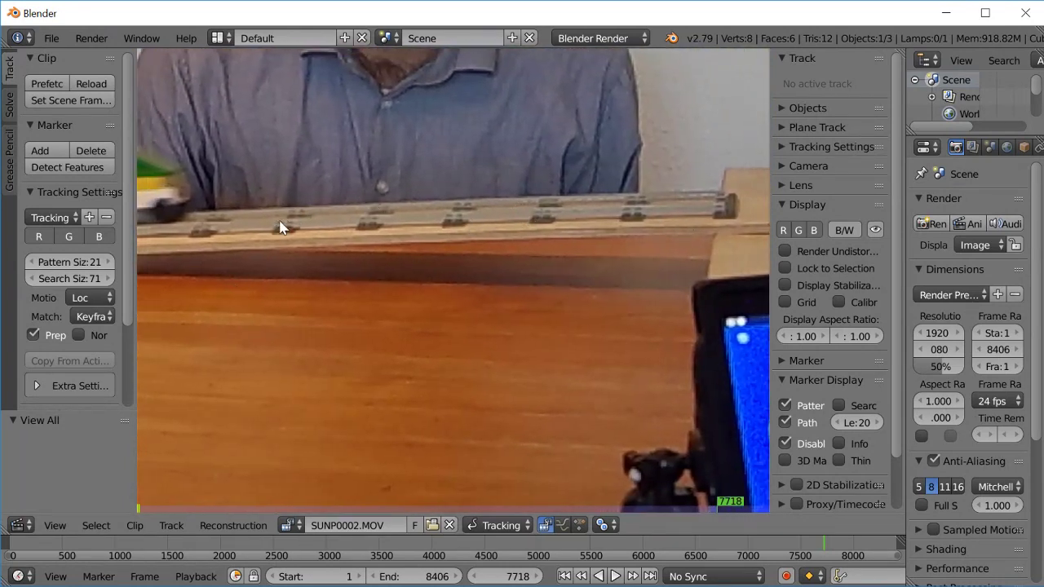
middle_drag(194, 240, 555, 227)
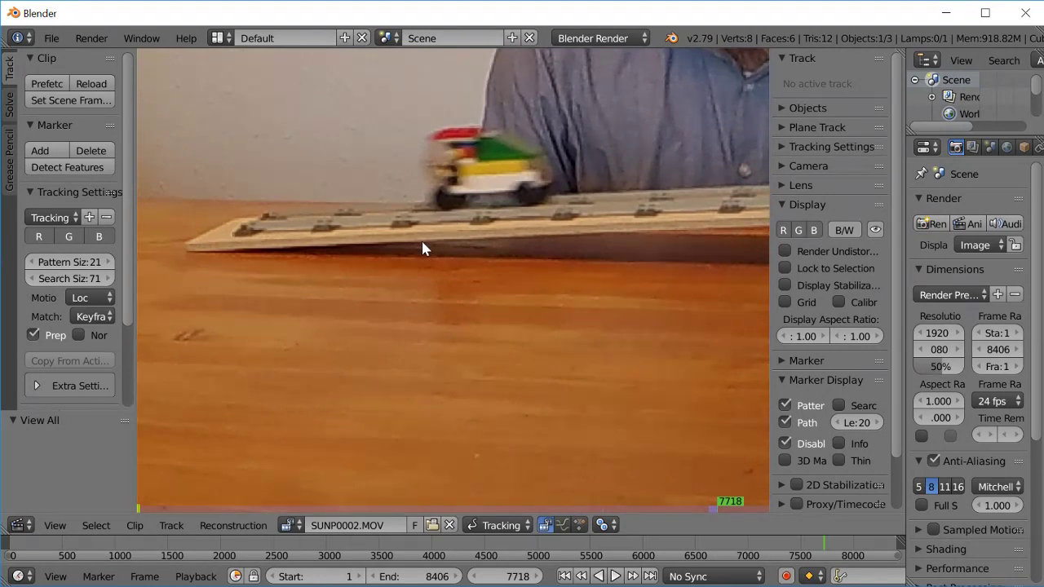
key(Right)
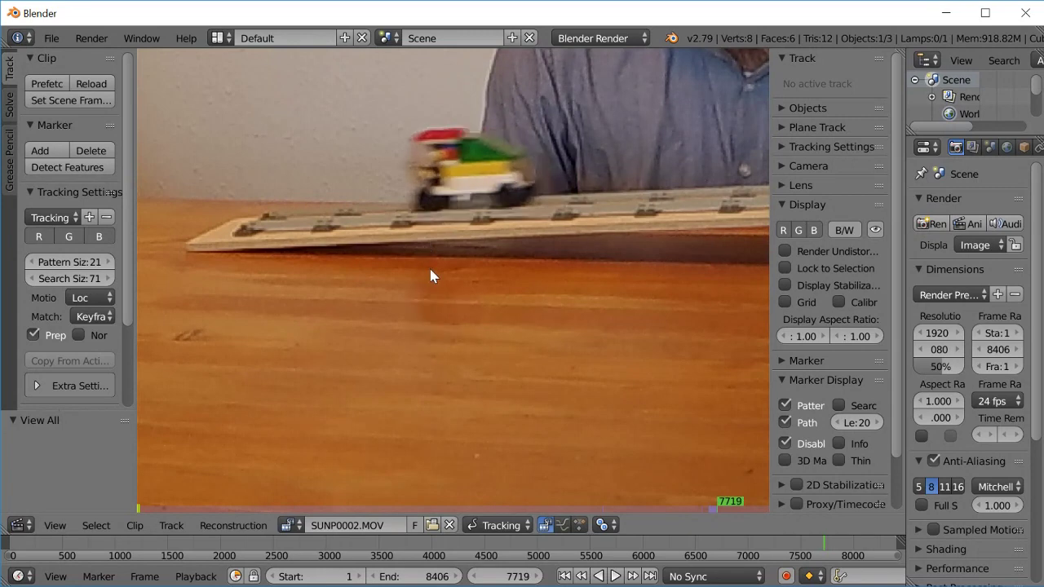
key(Right)
key(Right)
key(Right)
key(Right)
key(Right)
key(Right)
key(Right)
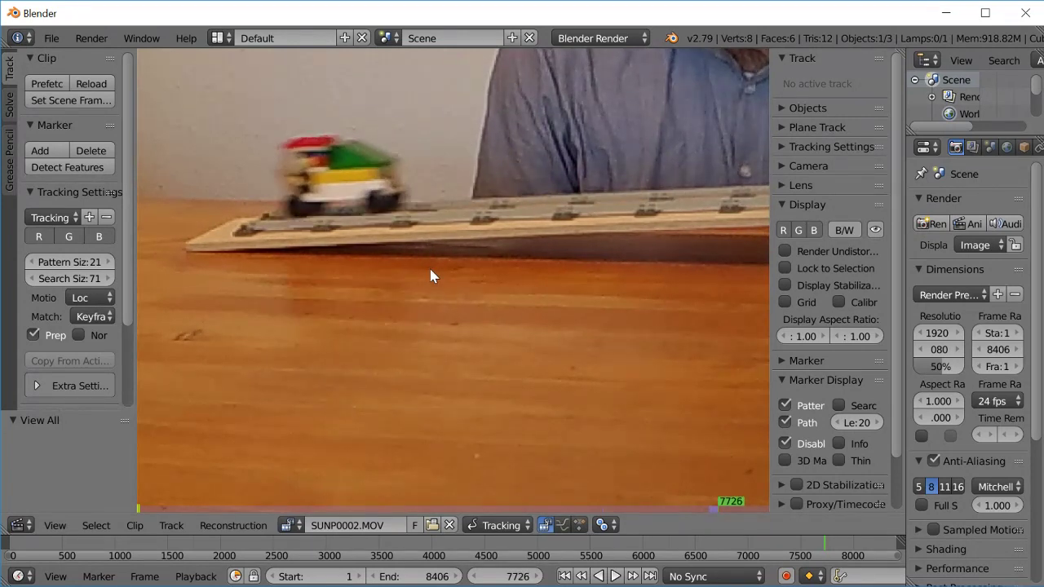
key(Right)
key(Right)
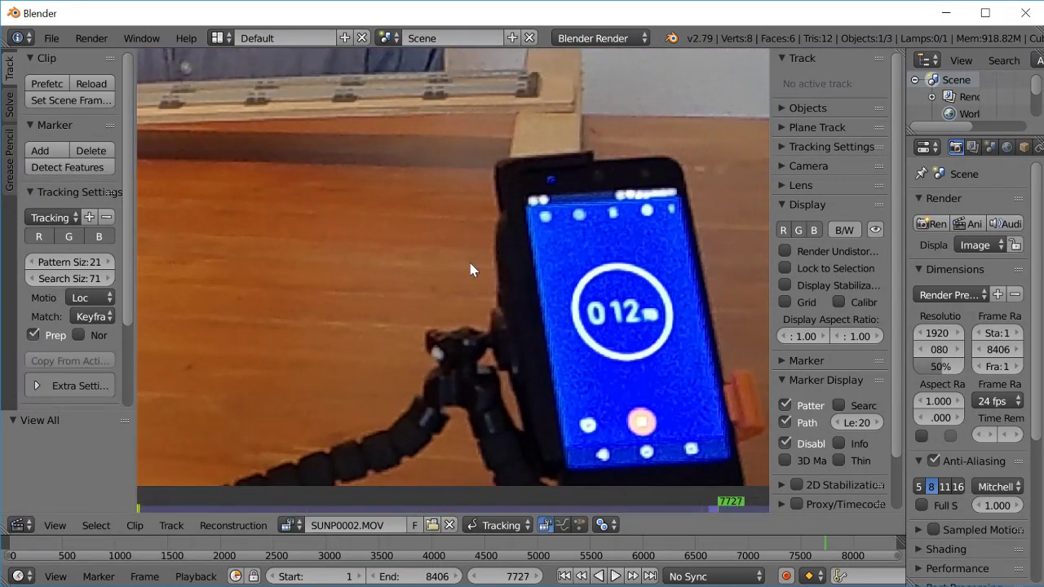
- Step ahead to about frame 7733 checking for the car's end, then back to 7729
key(Right)
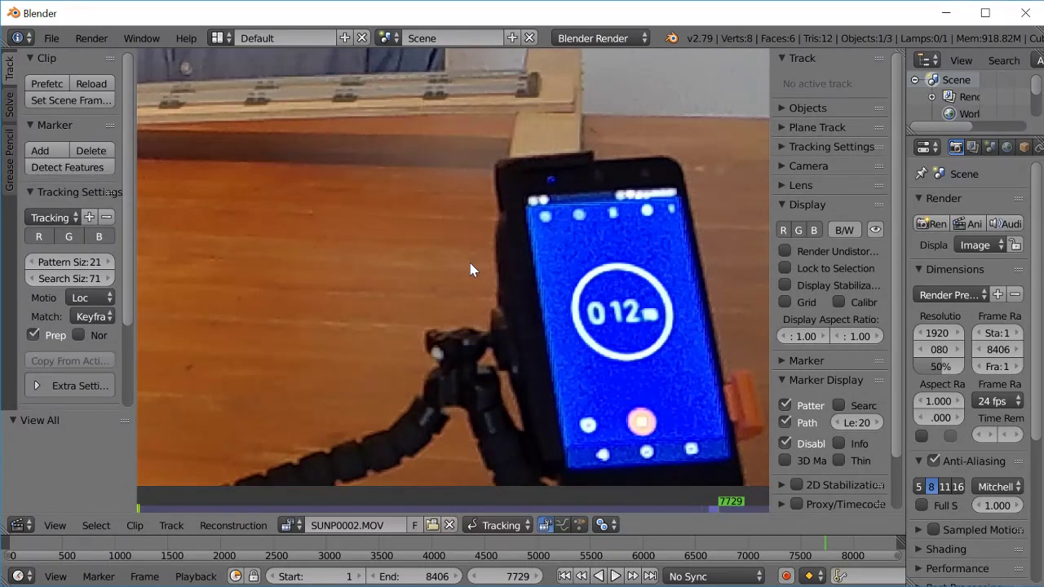
key(Right)
key(Right)
key(Right)
key(Right)
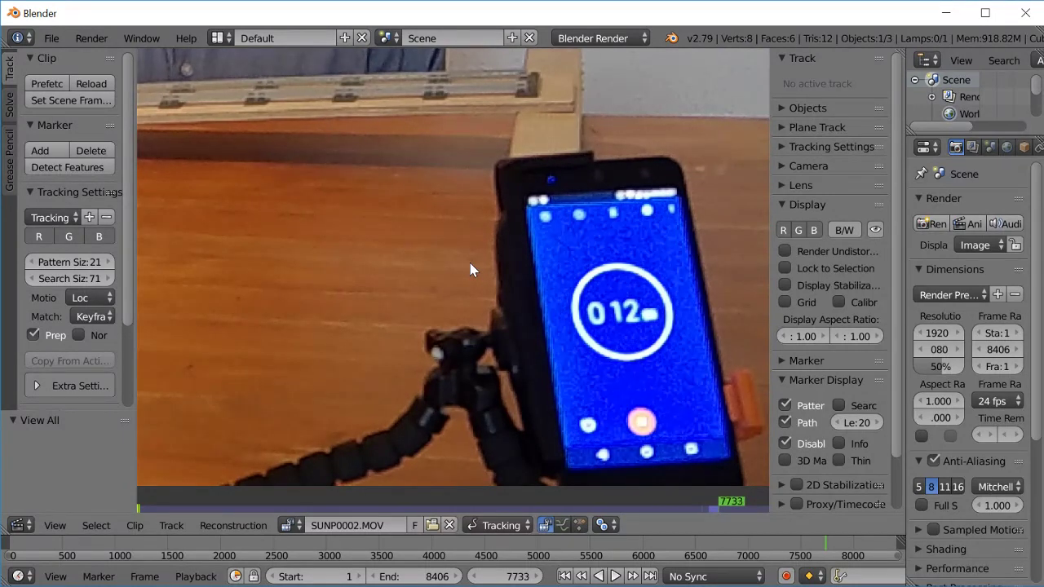
key(Right)
key(Right)
key(Right)
key(Left)
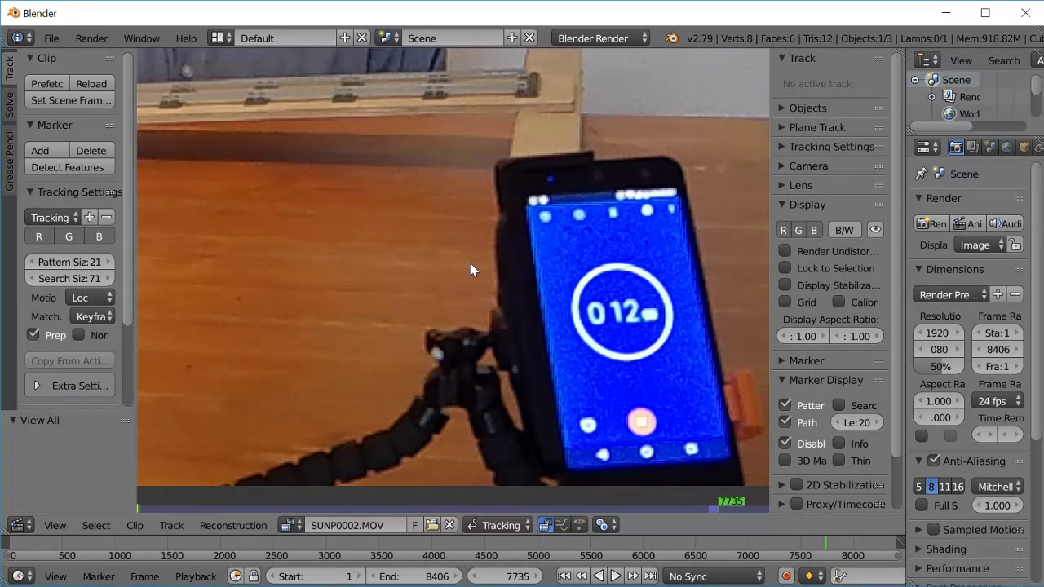
key(Left)
key(Left)
key(Left)
key(Left)
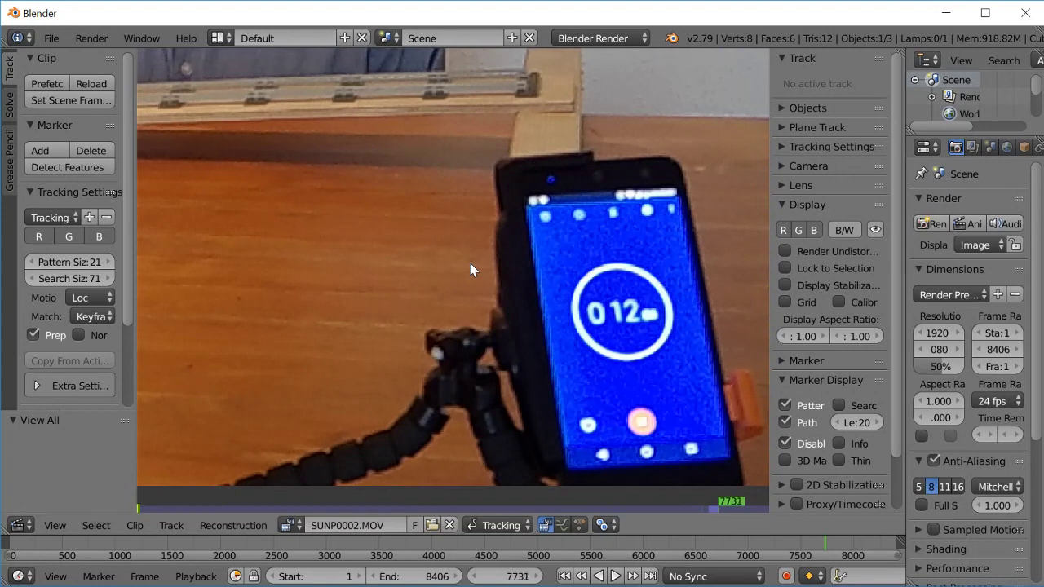
key(Left)
key(Left)
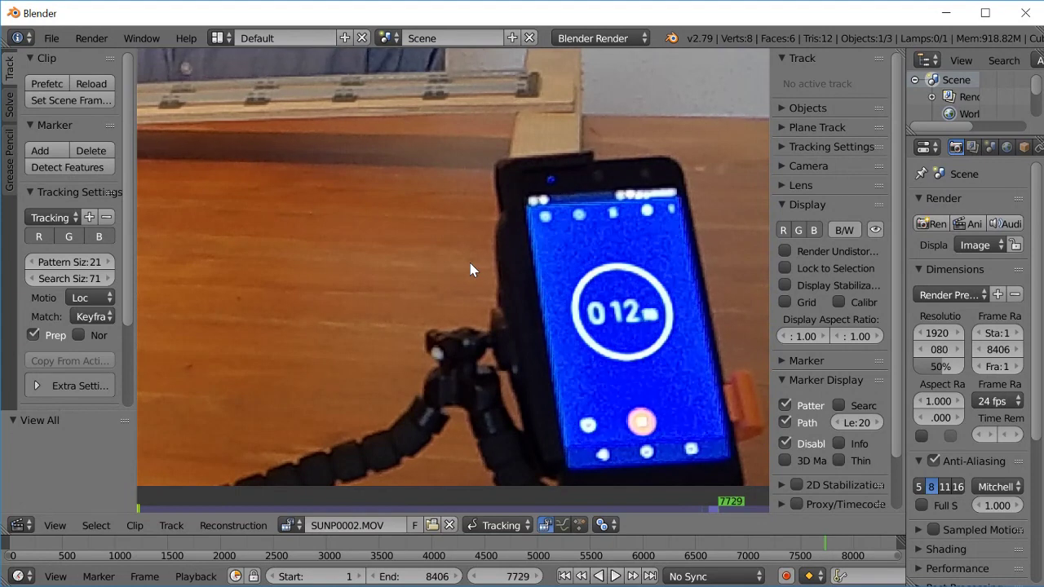
key(Left)
key(Left)
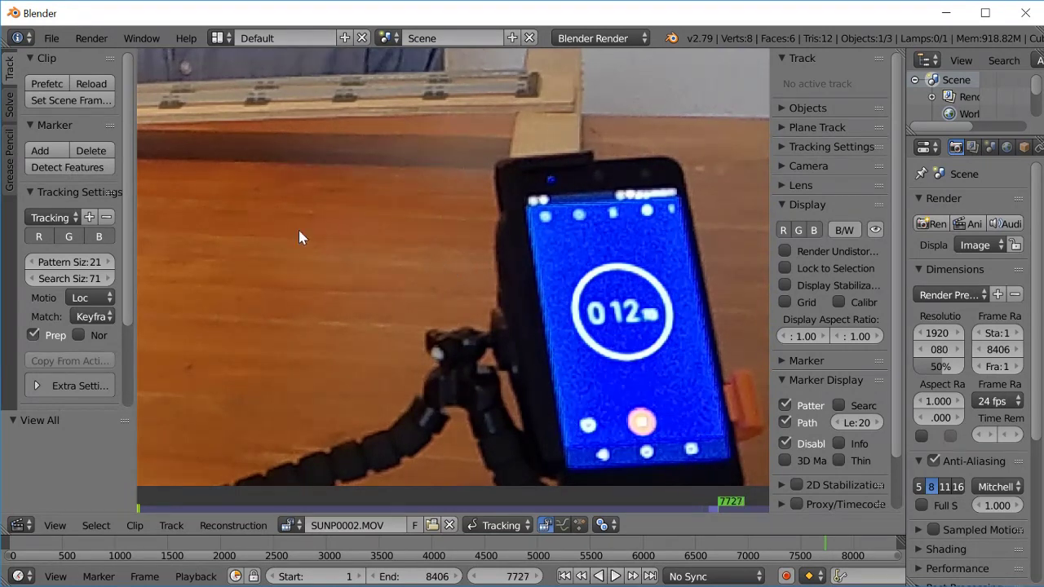